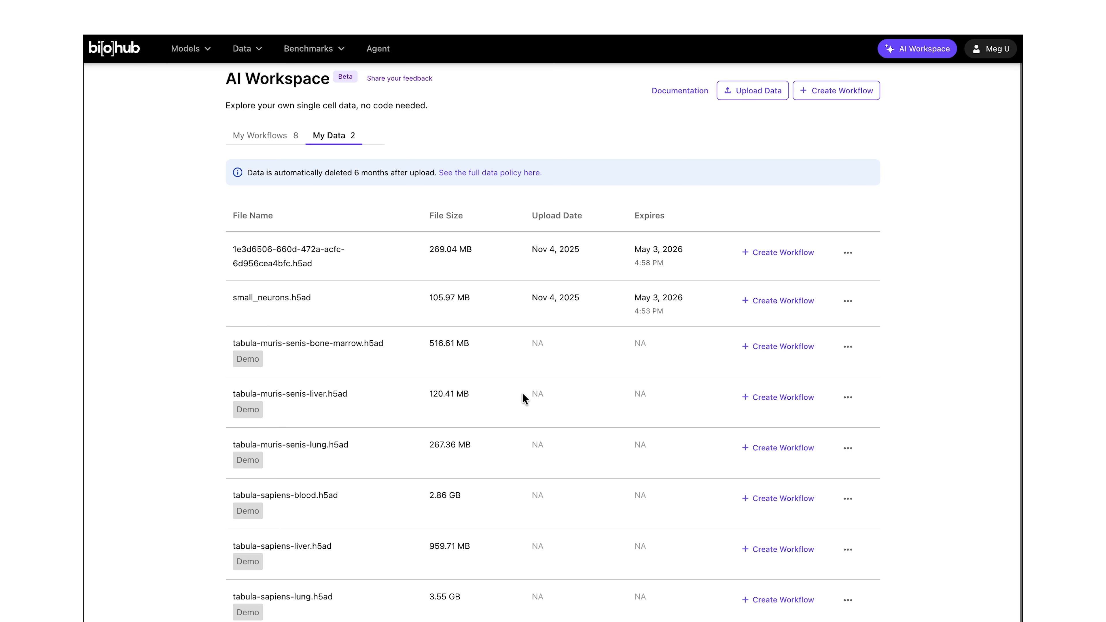
Step: Open the data upload dialog, review its file requirements, and close it without uploading
{"action": "left_click", "coordinate": [756, 92]}
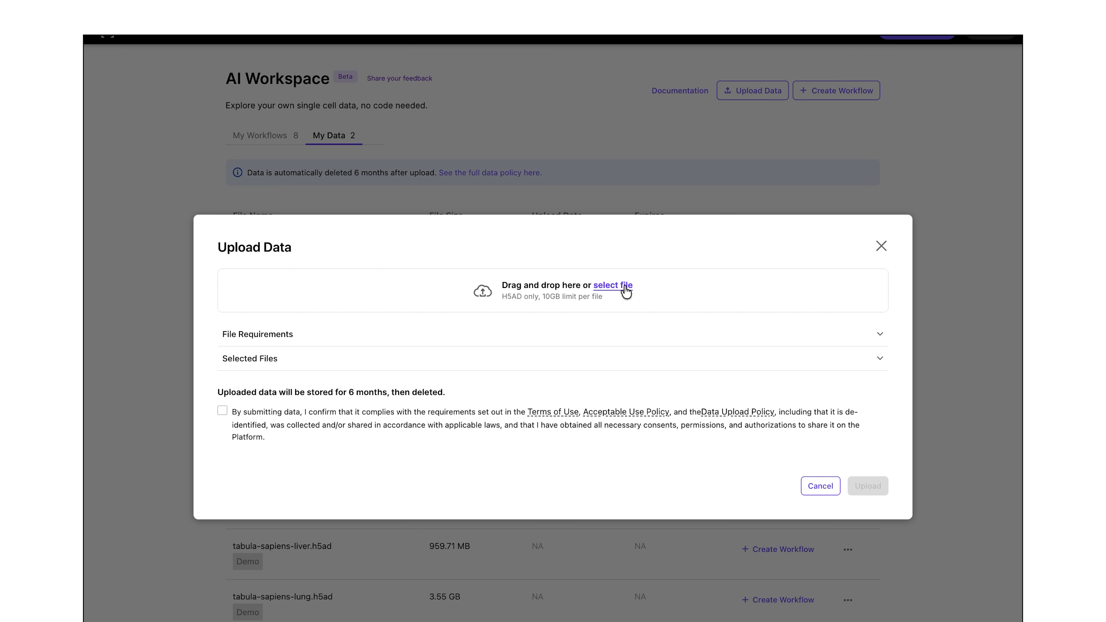
{"action": "left_click", "coordinate": [877, 335]}
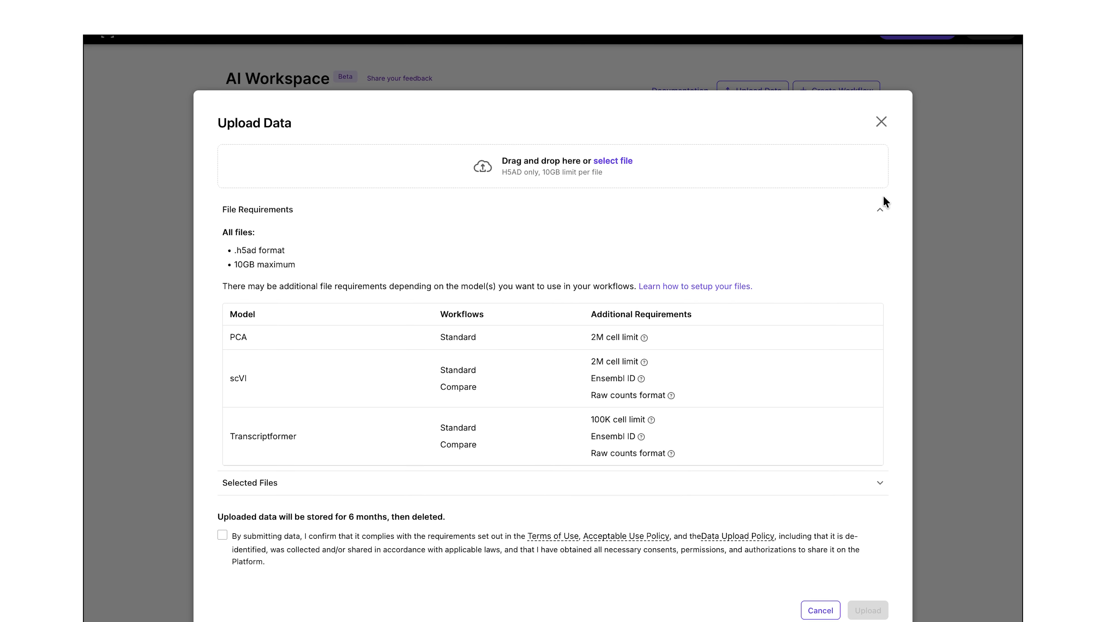
{"action": "left_click", "coordinate": [882, 122]}
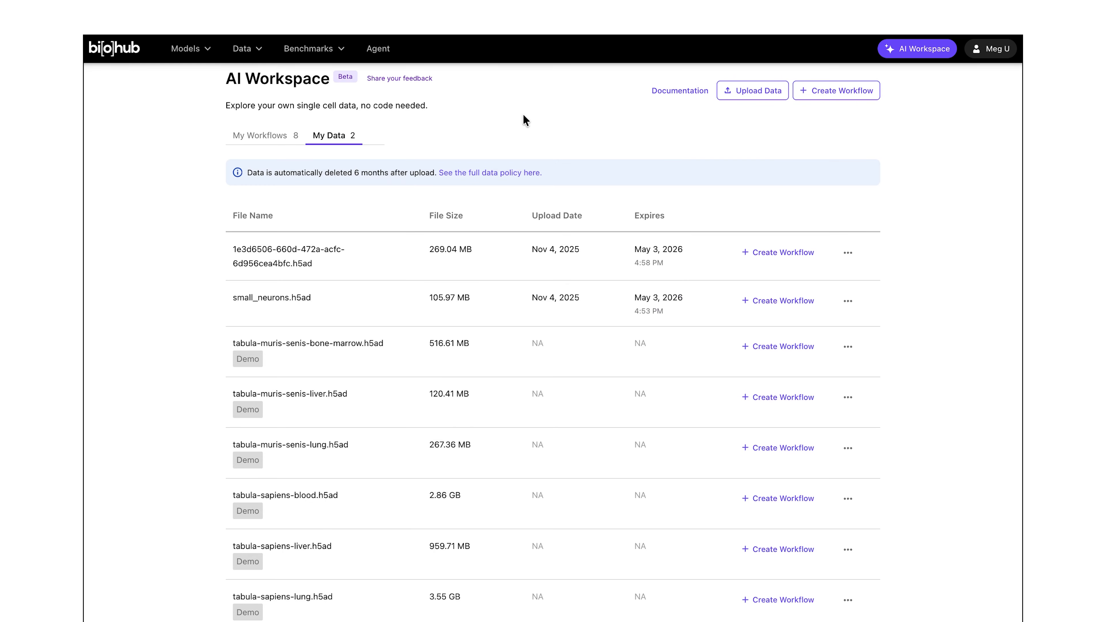
Step: Start creating a new workflow from the workflows list and name it Liver-Data-Demo
{"action": "left_click", "coordinate": [267, 136]}
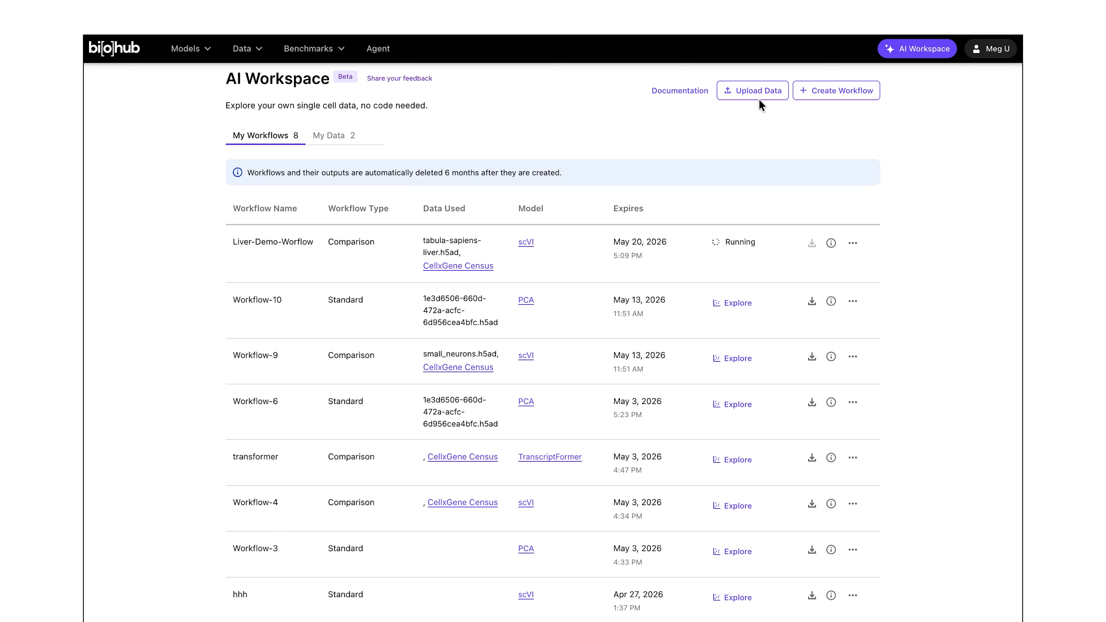
{"action": "left_click", "coordinate": [846, 100]}
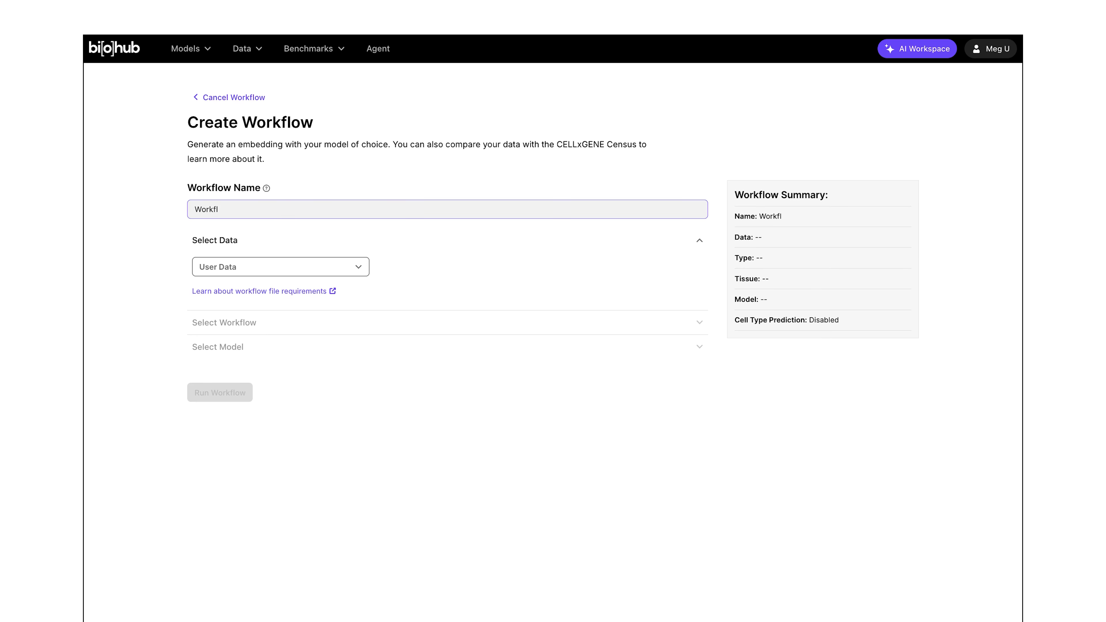
{"action": "key", "text": "BackSpace"}
{"action": "key", "text": "BackSpace"}
{"action": "type", "text": "Live"}
Step: Select the demo dataset tabula-sapiens-liver.h5ad and advance to the workflow type section
{"action": "left_click", "coordinate": [292, 267]}
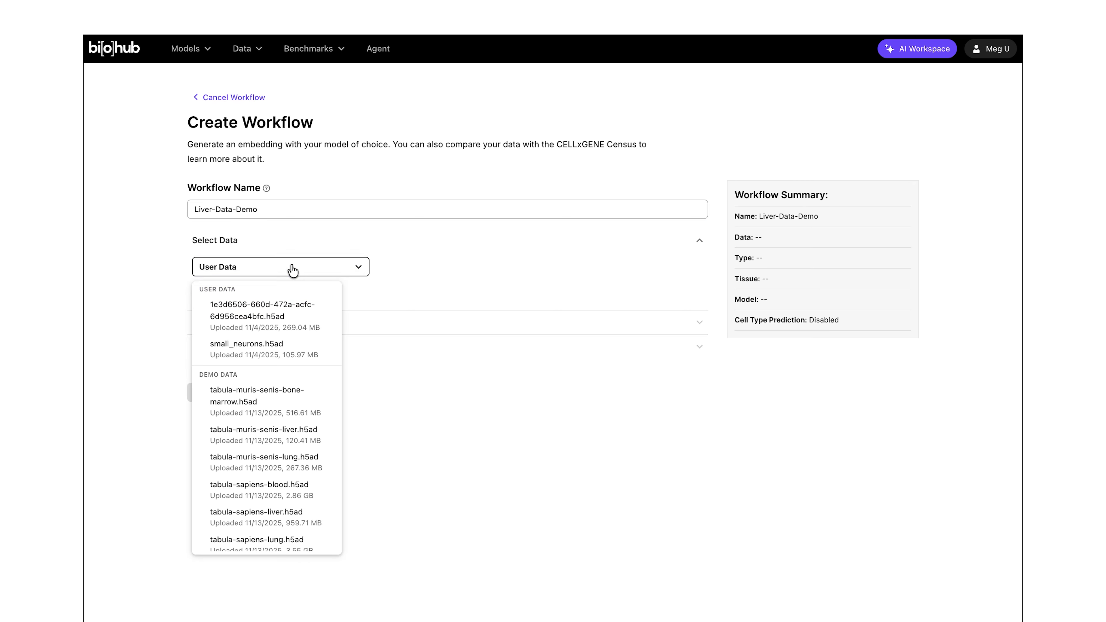
{"action": "left_click", "coordinate": [263, 517]}
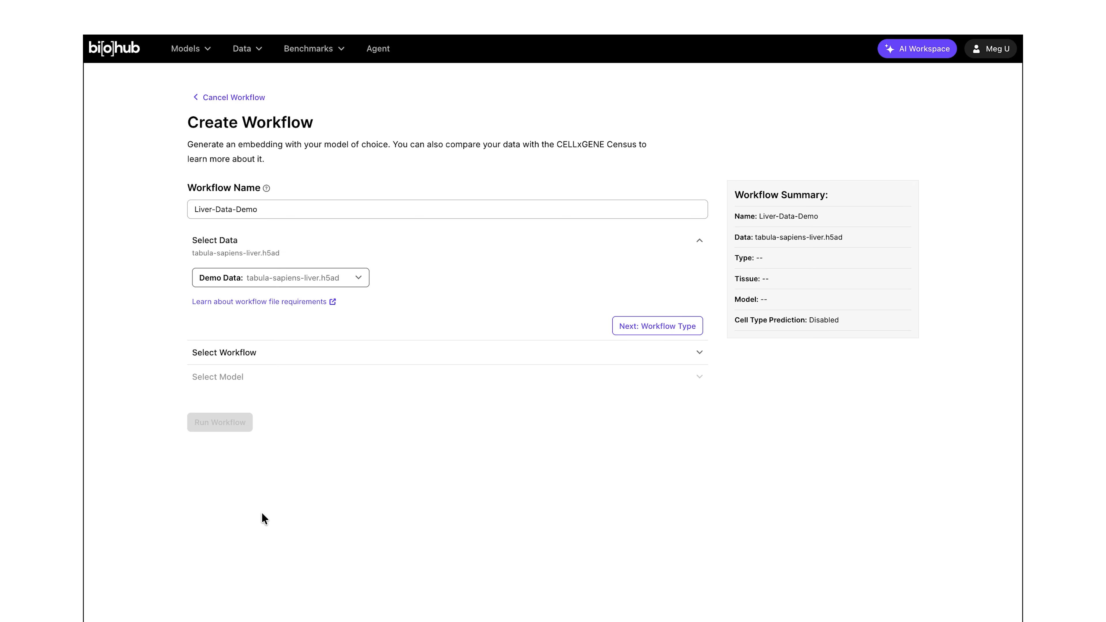
{"action": "left_click", "coordinate": [669, 327]}
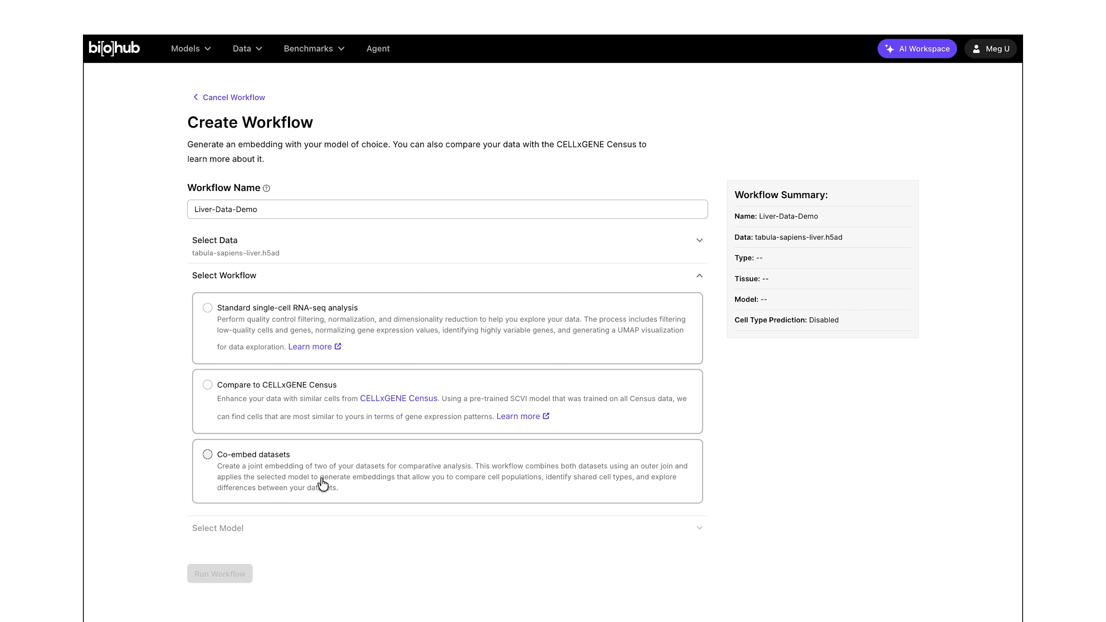
Step: Choose the Compare to CELLxGENE Census workflow, set the tissue filter to Liver, and advance to model selection
{"action": "left_click", "coordinate": [208, 384]}
{"action": "left_click", "coordinate": [309, 503]}
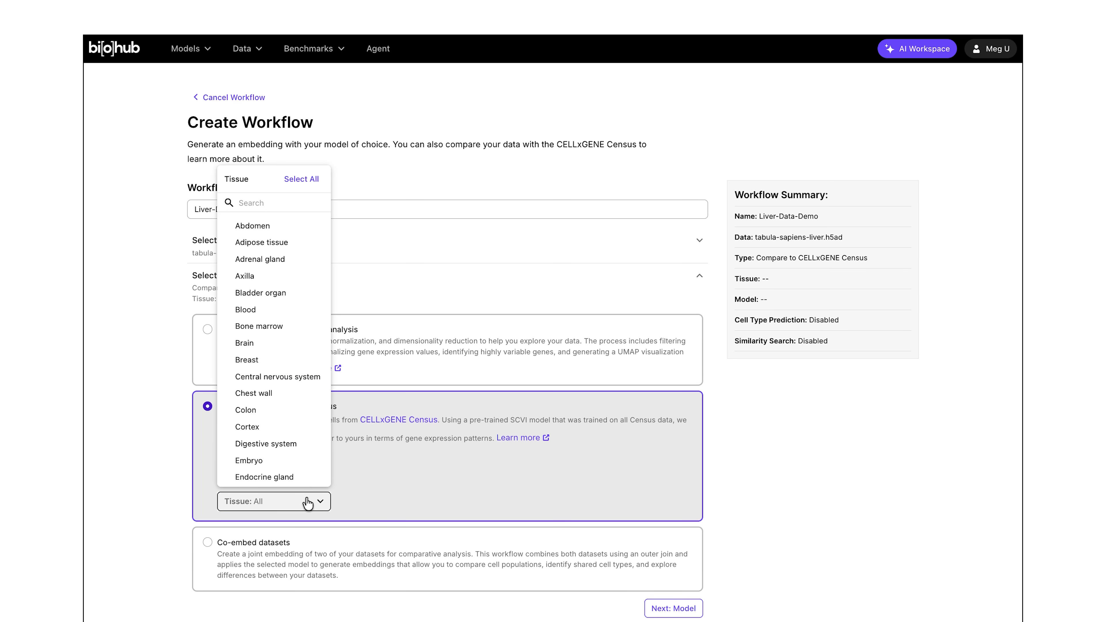
{"action": "scroll", "coordinate": [301, 413], "scroll_direction": "down", "scroll_amount": 5}
{"action": "scroll", "coordinate": [300, 399], "scroll_direction": "down", "scroll_amount": 5}
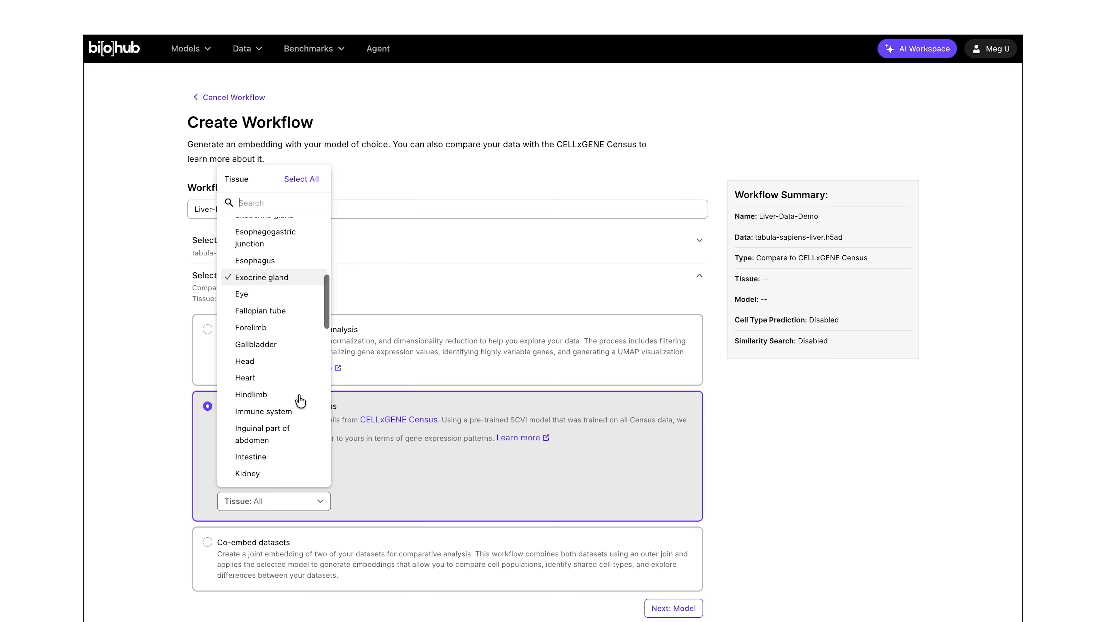
{"action": "left_click", "coordinate": [247, 427]}
{"action": "left_click", "coordinate": [672, 608]}
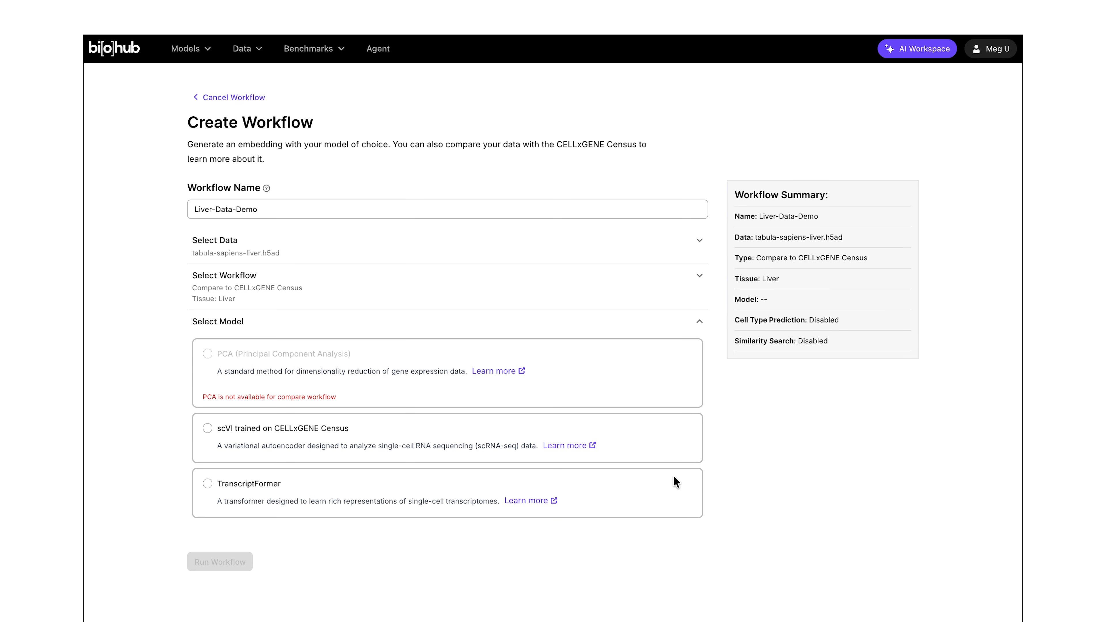
Step: Choose the scVI trained on CELLxGENE Census model and run the workflow
{"action": "left_click", "coordinate": [207, 430]}
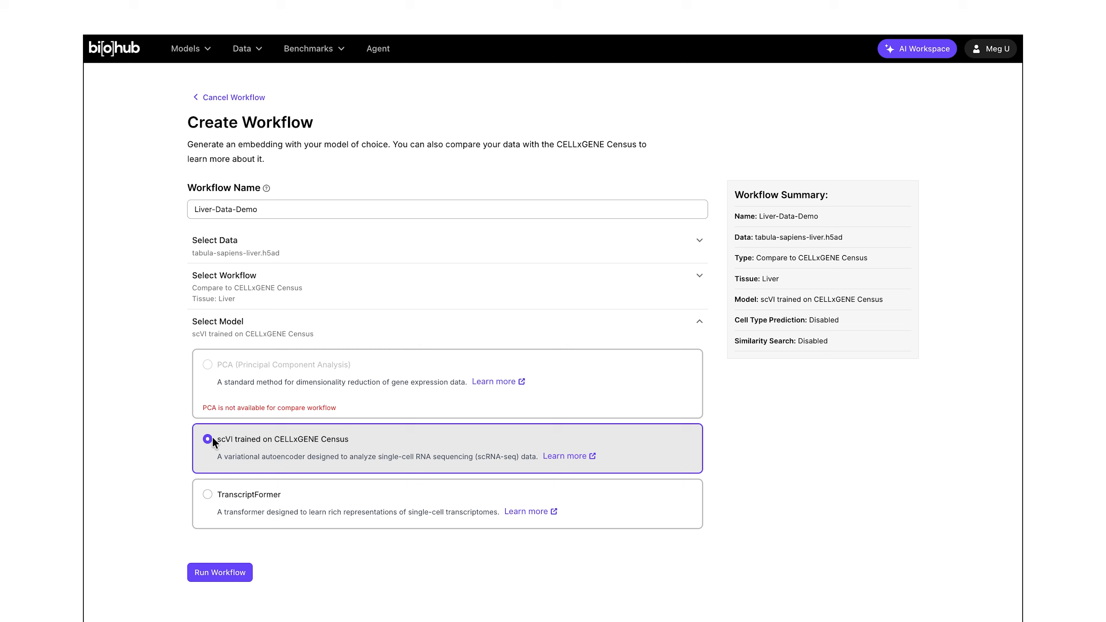
{"action": "left_click", "coordinate": [231, 574]}
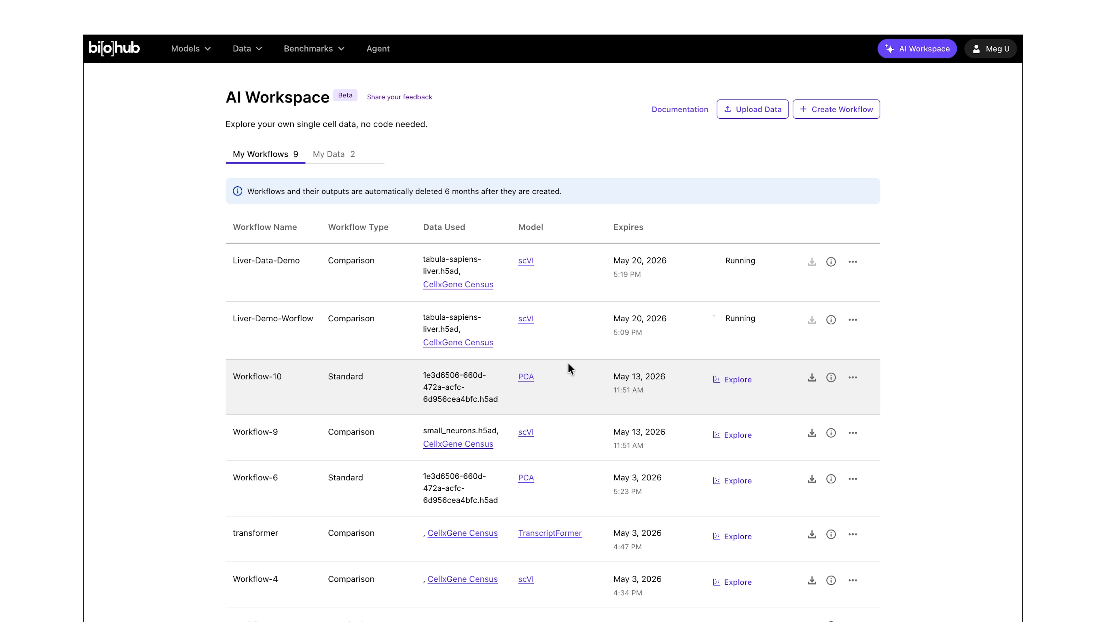
Step: Open Workflow-10 in the explorer and browse its category and continuous panels
{"action": "scroll", "coordinate": [568, 363], "scroll_direction": "down", "scroll_amount": 1}
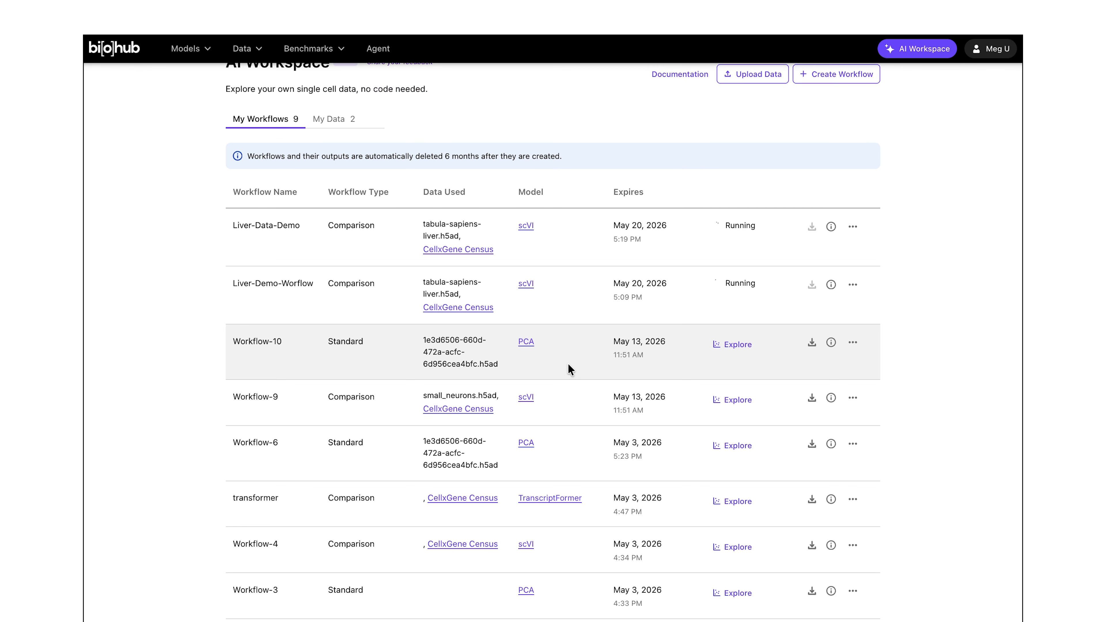
{"action": "left_click", "coordinate": [741, 344]}
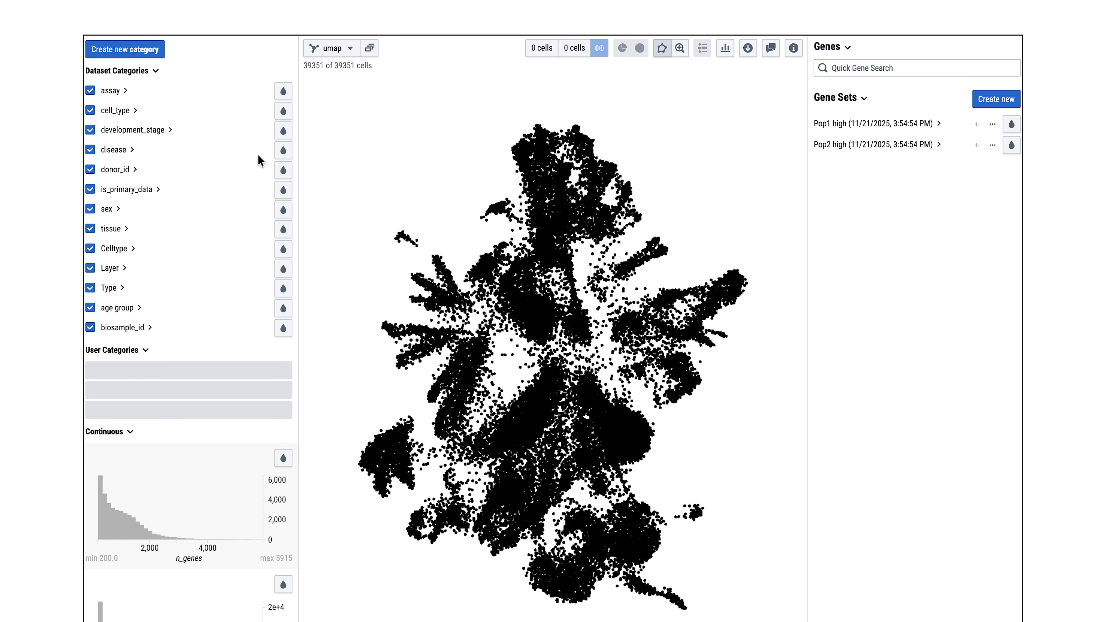
{"action": "scroll", "coordinate": [180, 455], "scroll_direction": "down", "scroll_amount": 5}
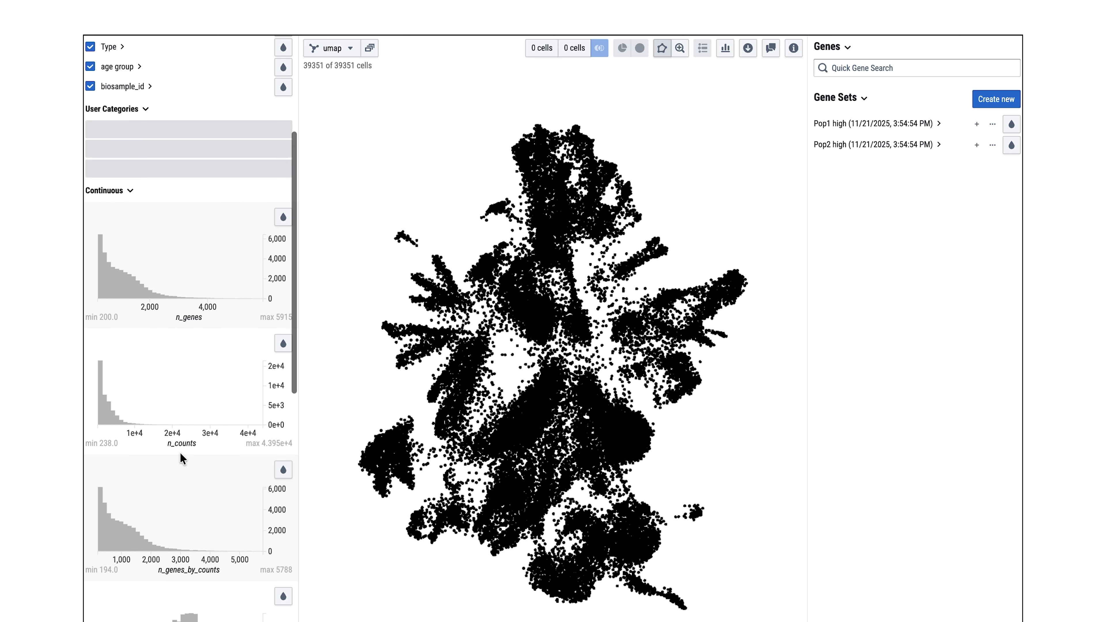
{"action": "scroll", "coordinate": [181, 456], "scroll_direction": "down", "scroll_amount": 8}
{"action": "scroll", "coordinate": [181, 457], "scroll_direction": "up", "scroll_amount": 14}
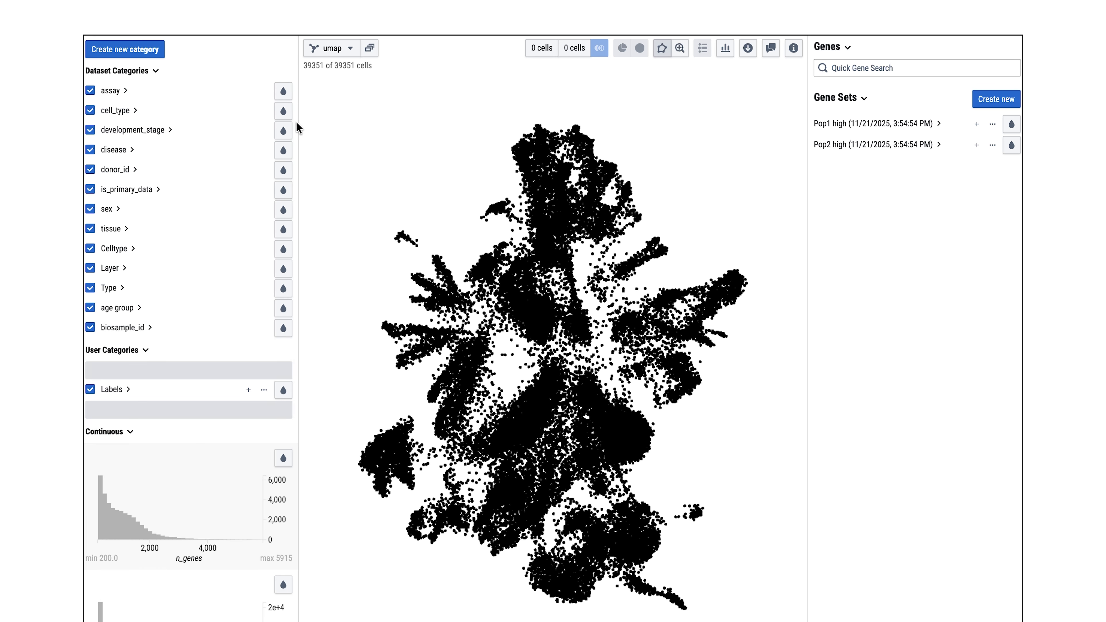
Step: Colour the embedding by cell_type and show the category labels on the plot
{"action": "left_click", "coordinate": [283, 111]}
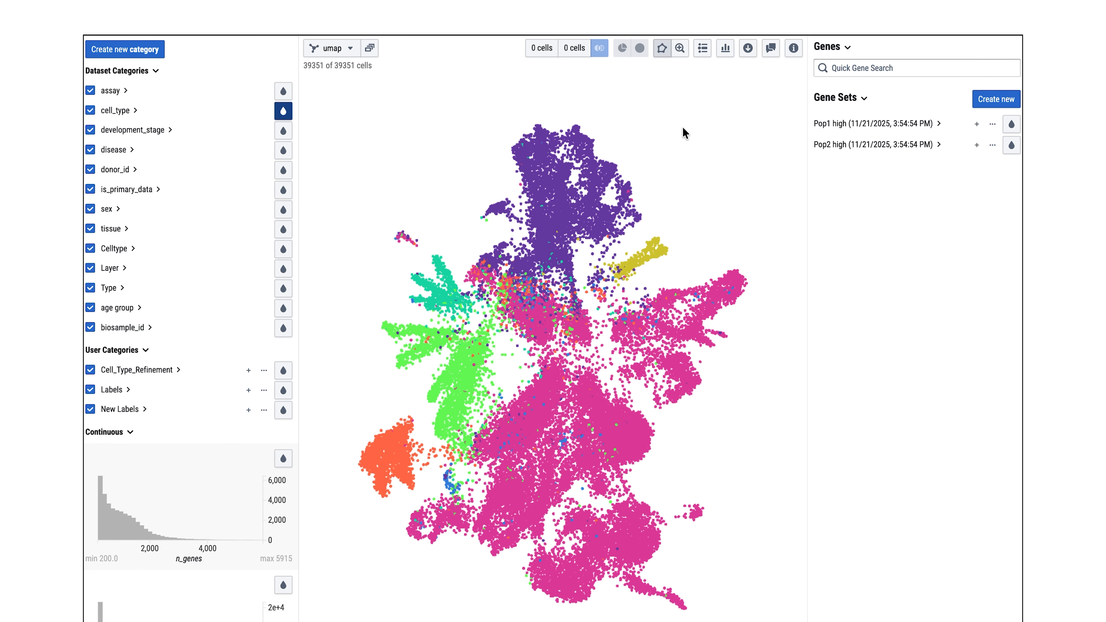
{"action": "left_click", "coordinate": [701, 52]}
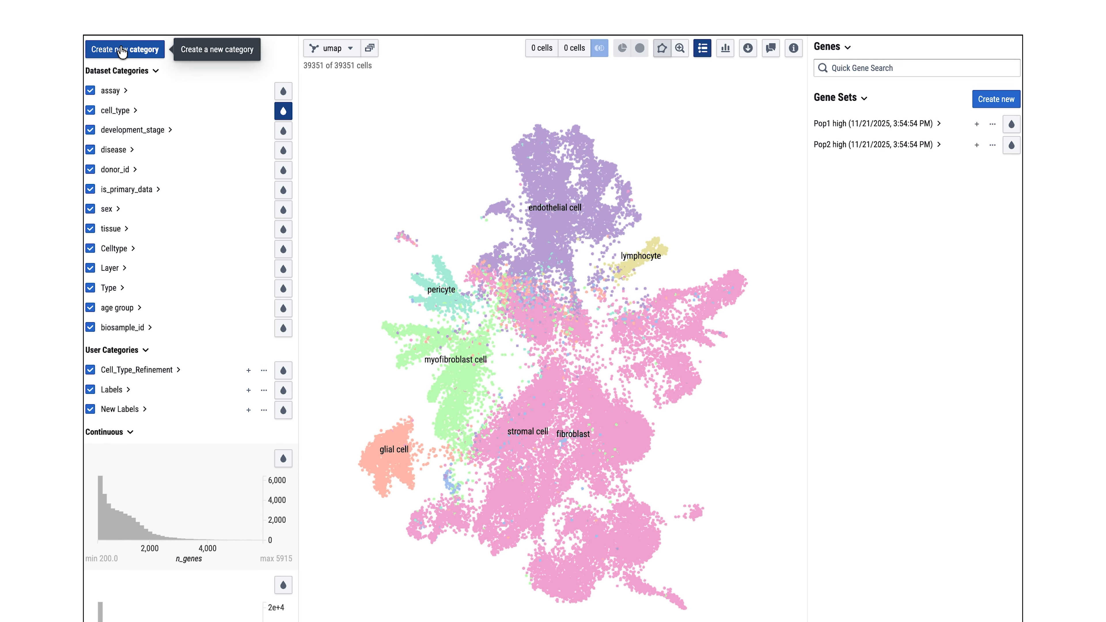
Step: Create a new user category named New_Annotations
{"action": "left_click", "coordinate": [117, 58]}
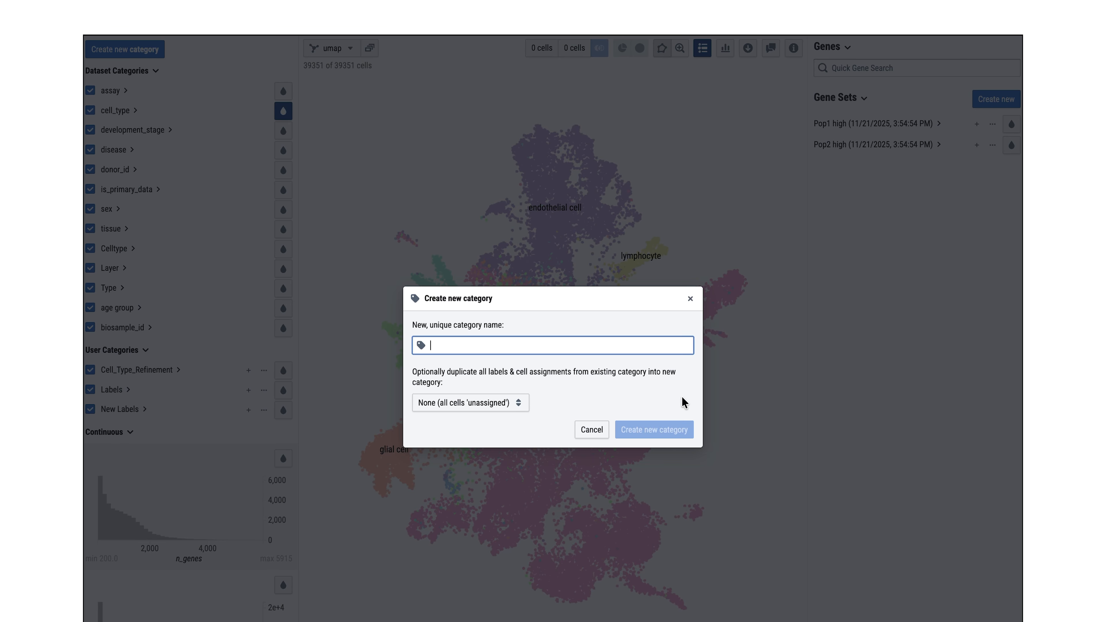
{"action": "type", "text": "New_Annotations"}
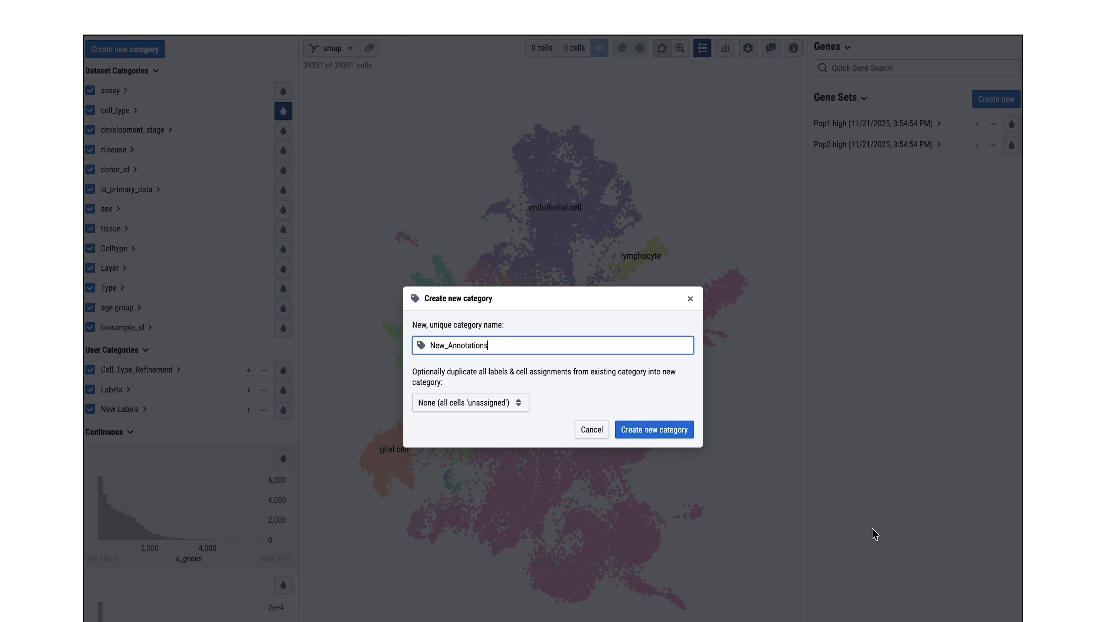
{"action": "left_click", "coordinate": [666, 432]}
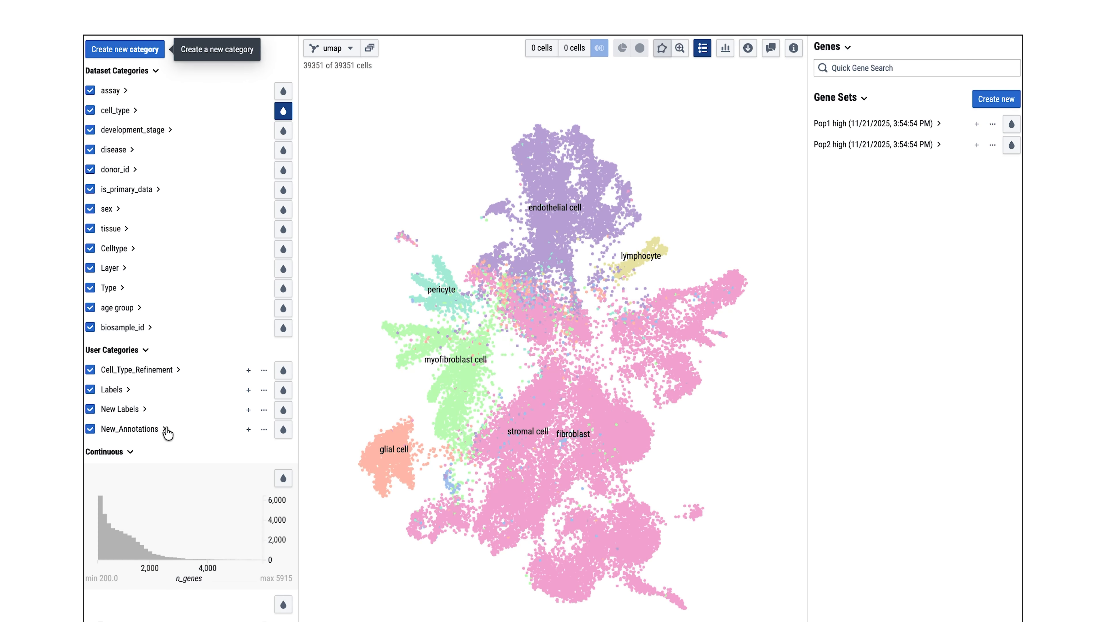
Step: Expand New_Annotations and lasso-select the small cell cluster above the pericytes
{"action": "left_click", "coordinate": [166, 430]}
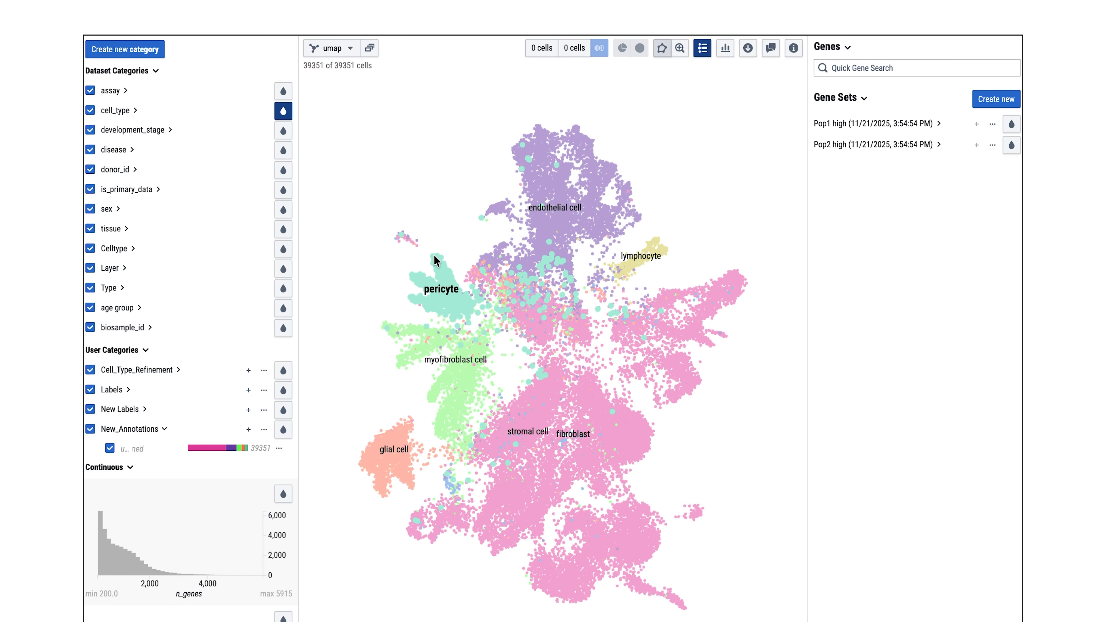
{"action": "left_click_drag", "start_coordinate": [429, 258], "coordinate": [414, 227]}
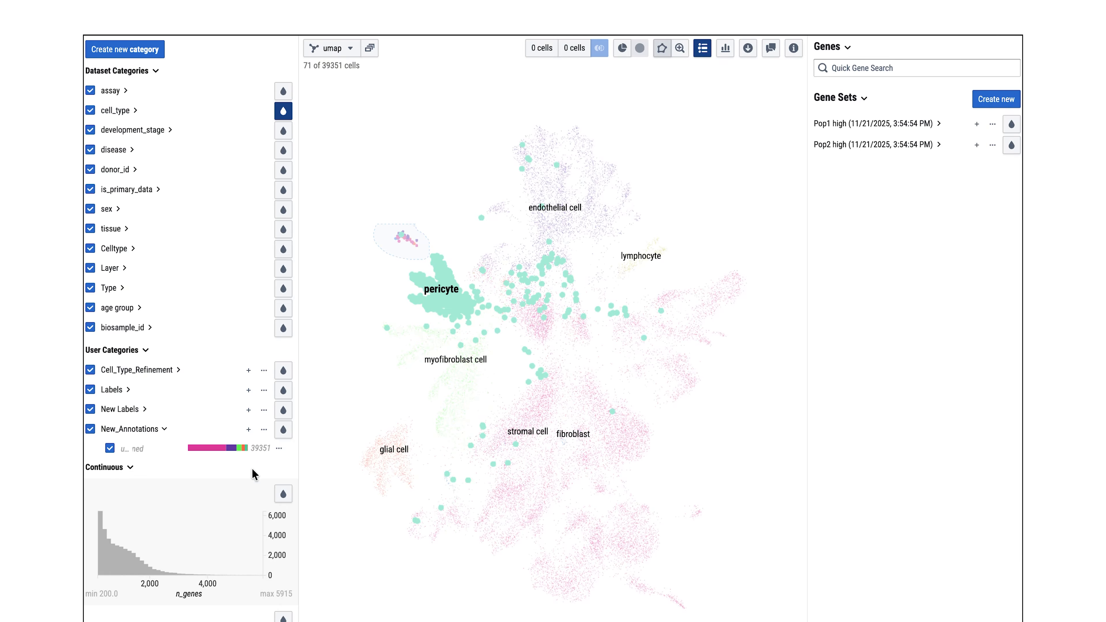
Step: Add a new label myoblast to the New_Annotations category, picking it from the cell-type suggestions
{"action": "left_click", "coordinate": [248, 429]}
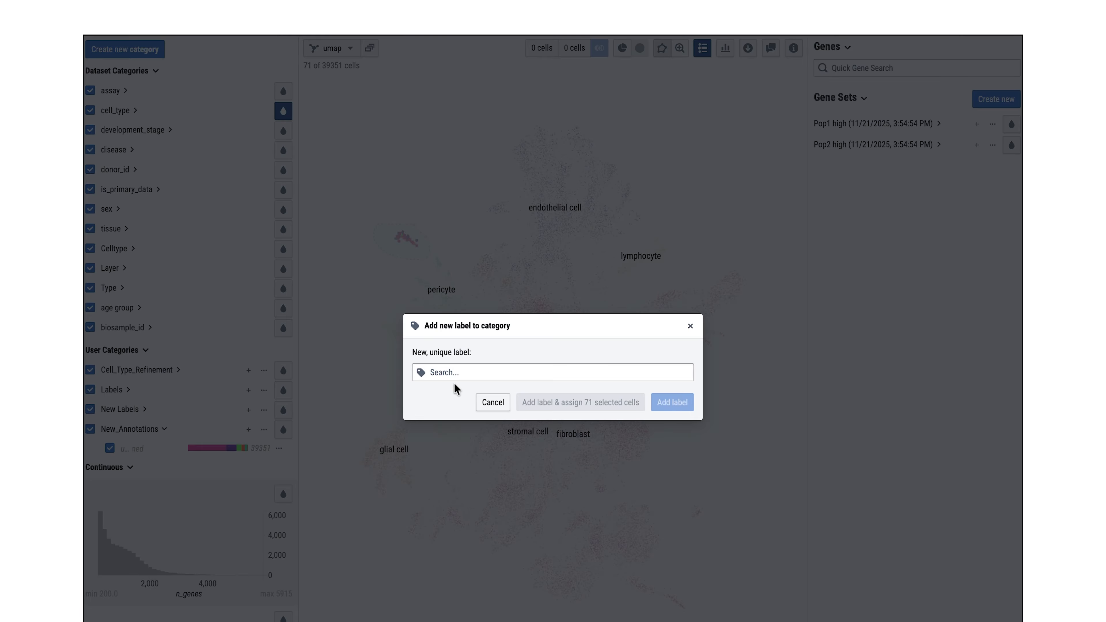
{"action": "left_click", "coordinate": [465, 371]}
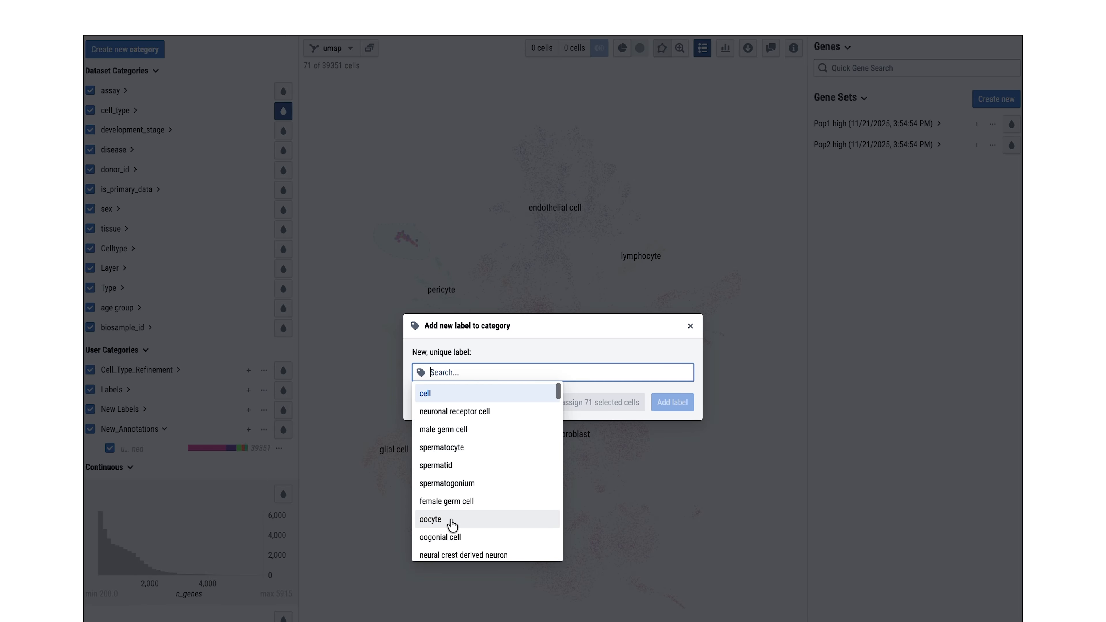
{"action": "scroll", "coordinate": [451, 521], "scroll_direction": "down", "scroll_amount": 5}
{"action": "scroll", "coordinate": [455, 507], "scroll_direction": "down", "scroll_amount": 2}
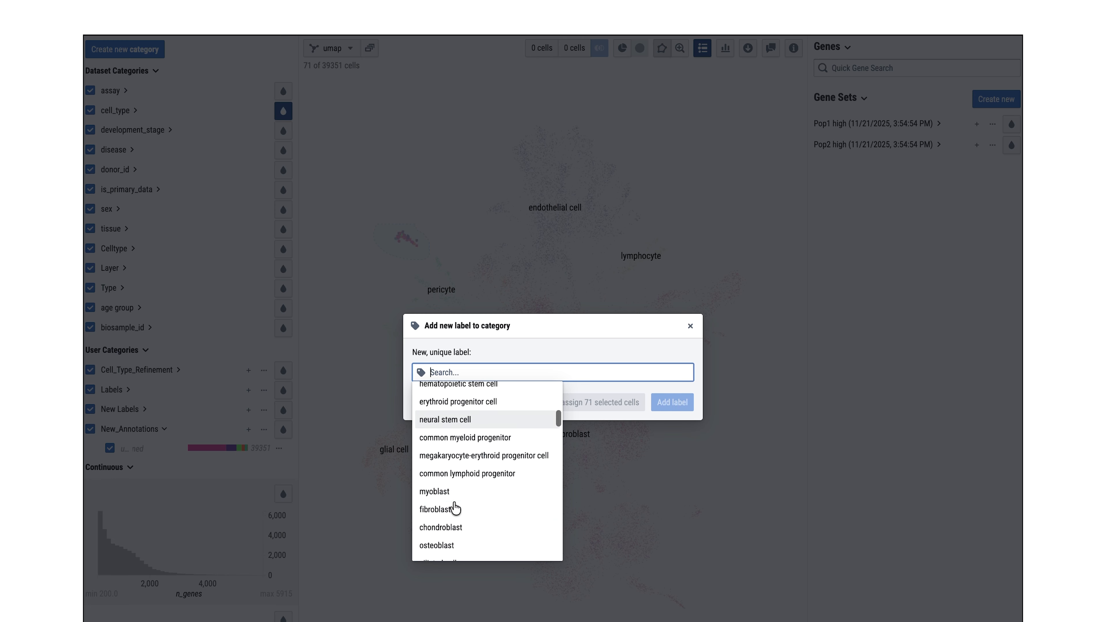
{"action": "left_click", "coordinate": [449, 492]}
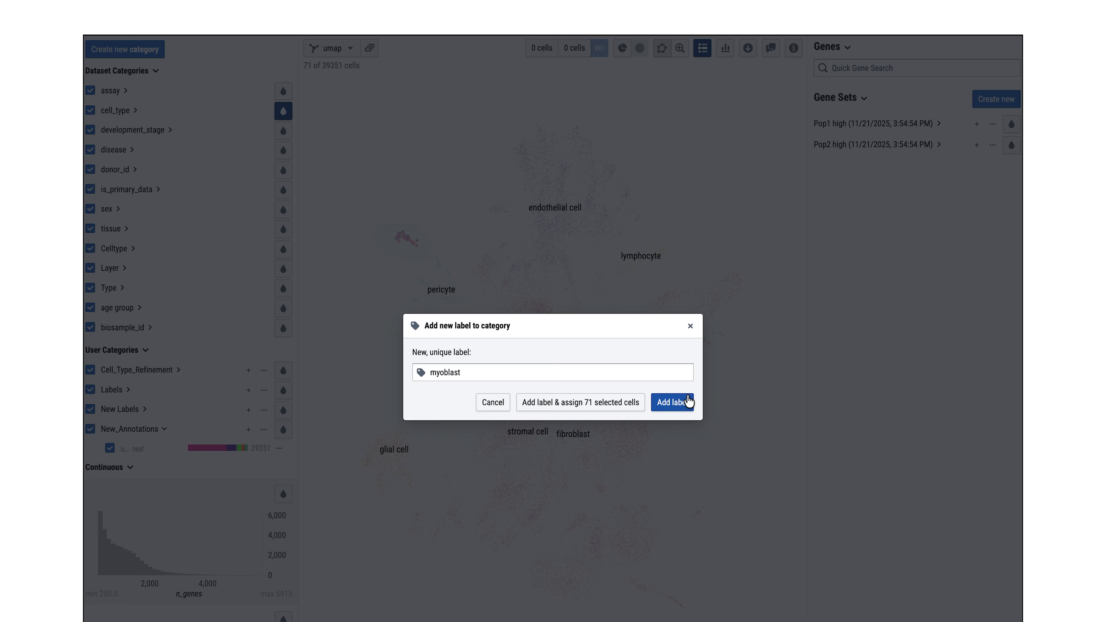
{"action": "left_click", "coordinate": [679, 402]}
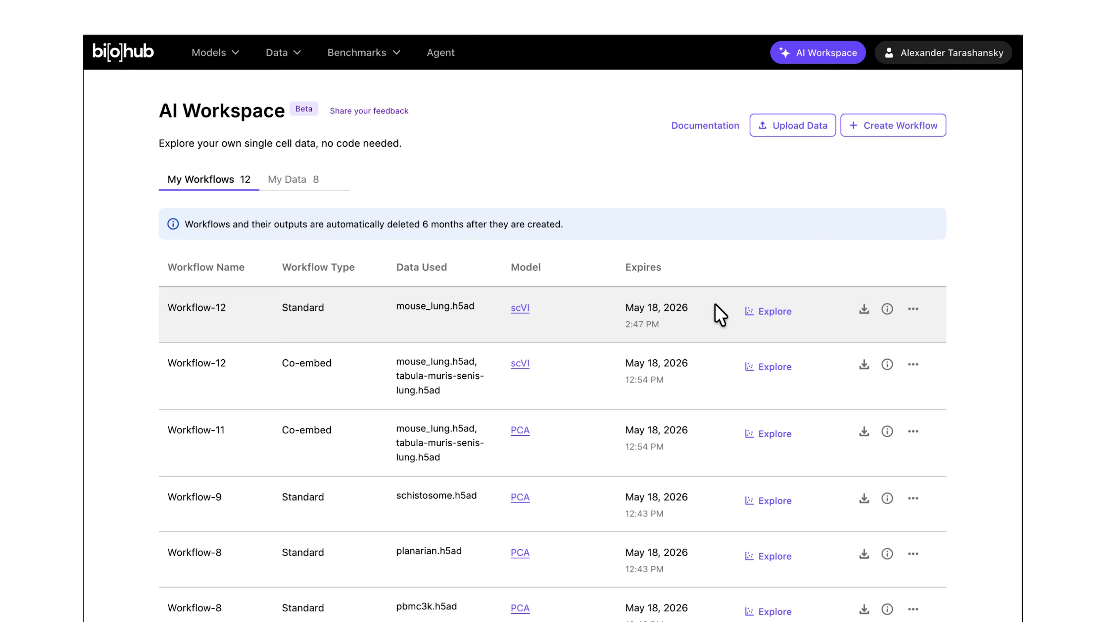
Step: Open the Workflow-12 mouse_lung.h5ad result in the explorer and browse its panels
{"action": "left_click", "coordinate": [761, 314]}
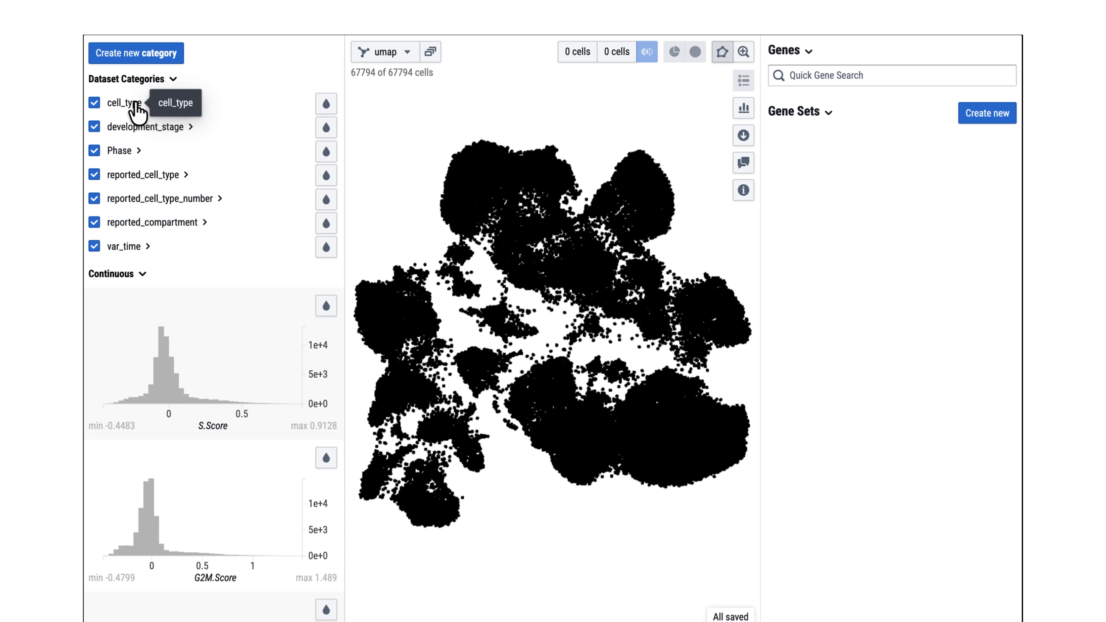
{"action": "scroll", "coordinate": [296, 279], "scroll_direction": "down", "scroll_amount": 3}
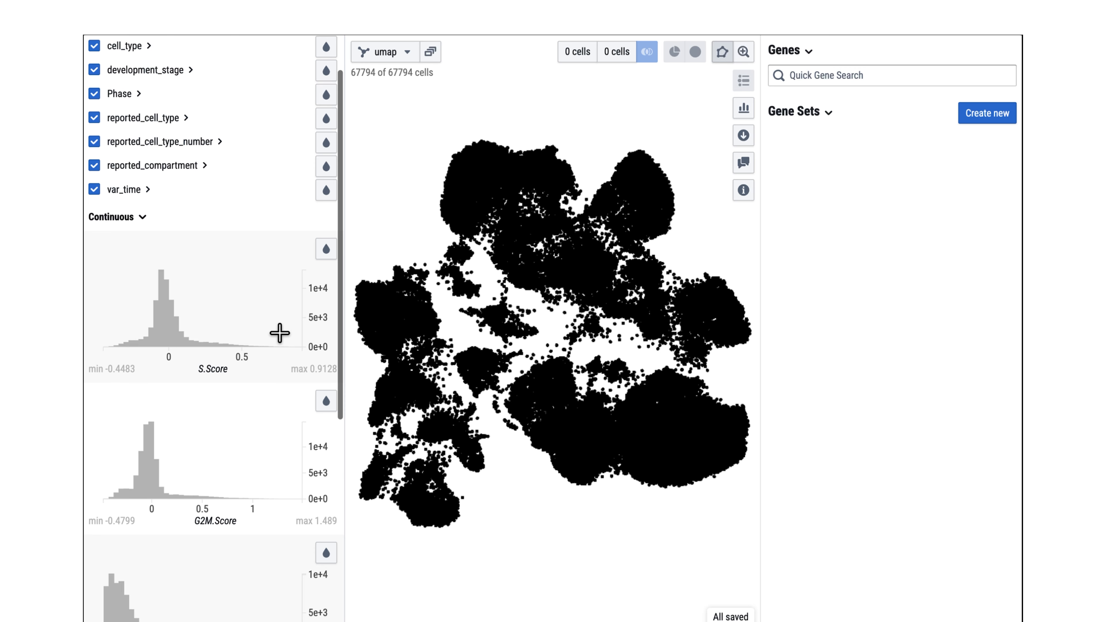
{"action": "scroll", "coordinate": [281, 344], "scroll_direction": "down", "scroll_amount": 8}
{"action": "scroll", "coordinate": [285, 348], "scroll_direction": "up", "scroll_amount": 8}
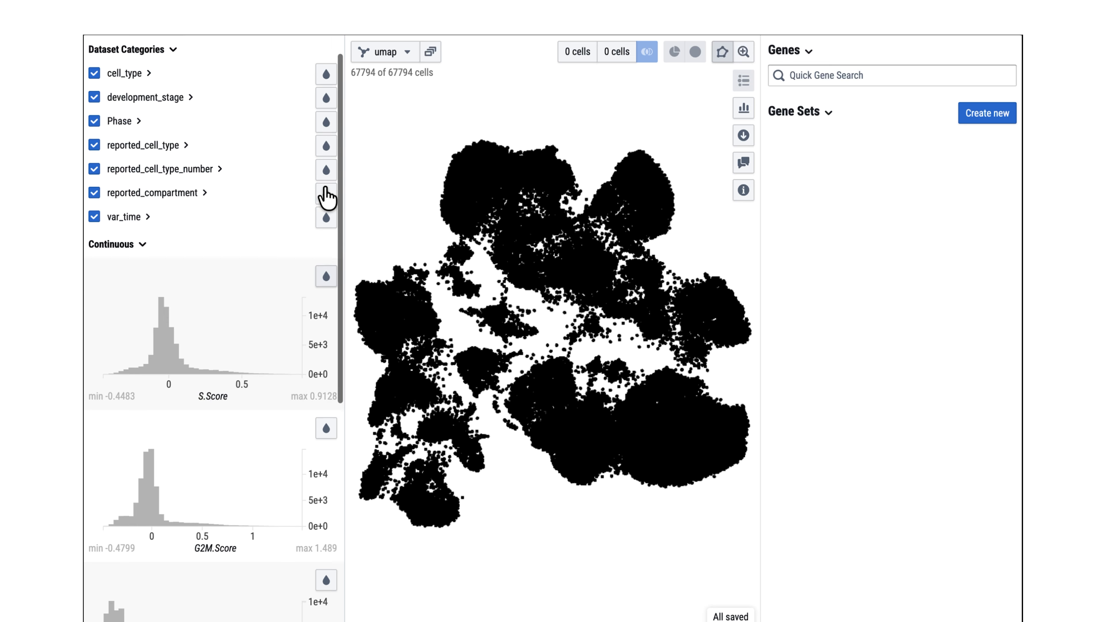
{"action": "scroll", "coordinate": [324, 183], "scroll_direction": "up", "scroll_amount": 1}
Step: Colour the embedding by cell_type, expand its category list, and show labels on the plot
{"action": "left_click", "coordinate": [326, 104]}
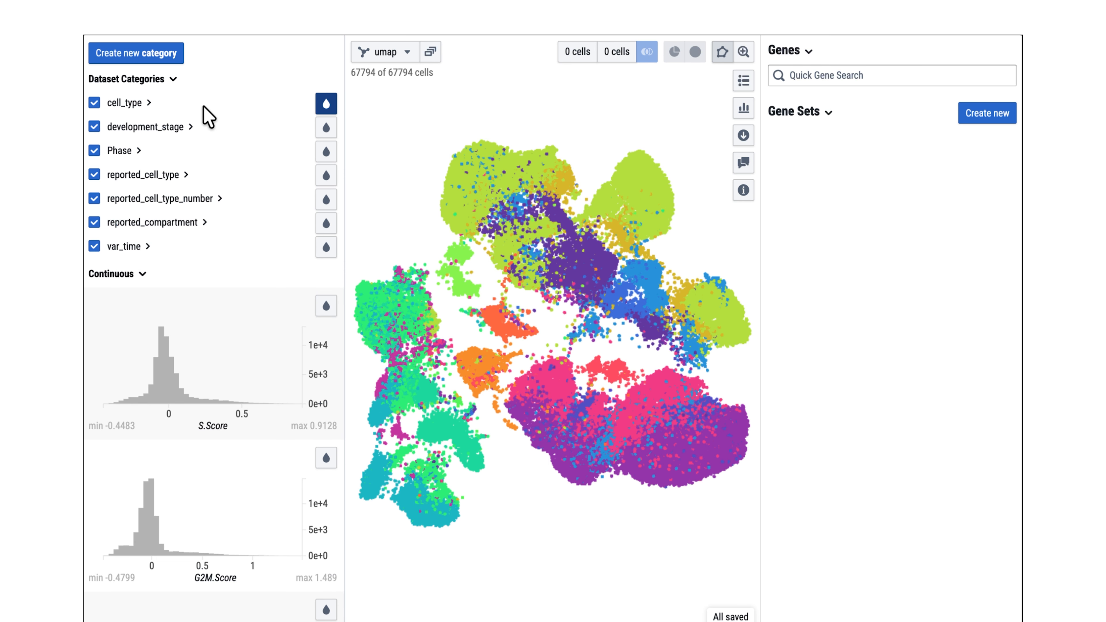
{"action": "left_click", "coordinate": [133, 104]}
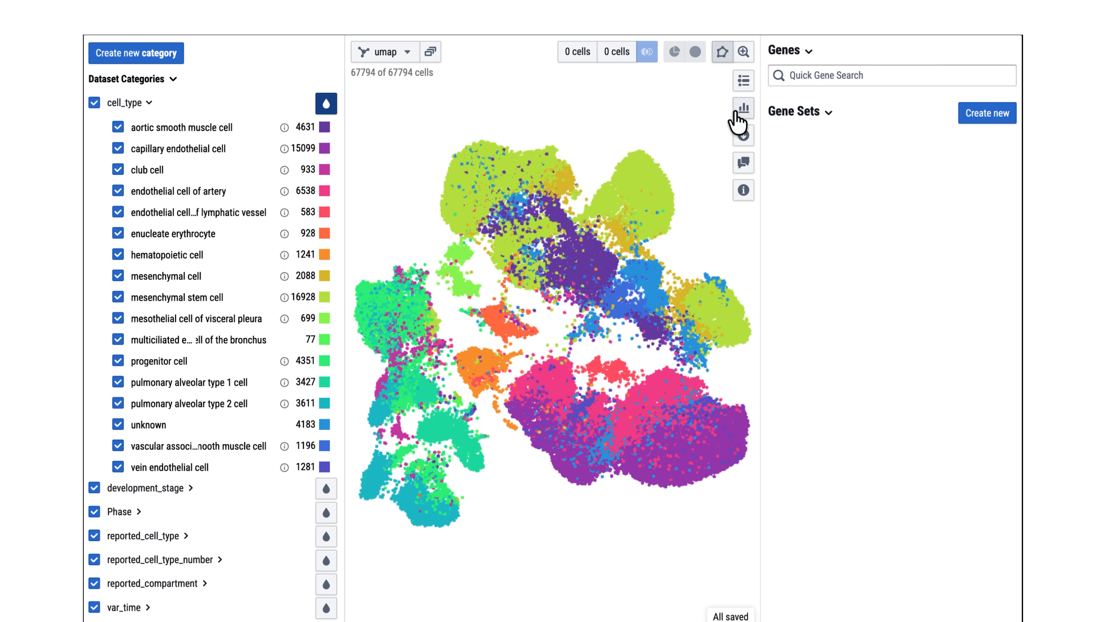
{"action": "left_click", "coordinate": [743, 82]}
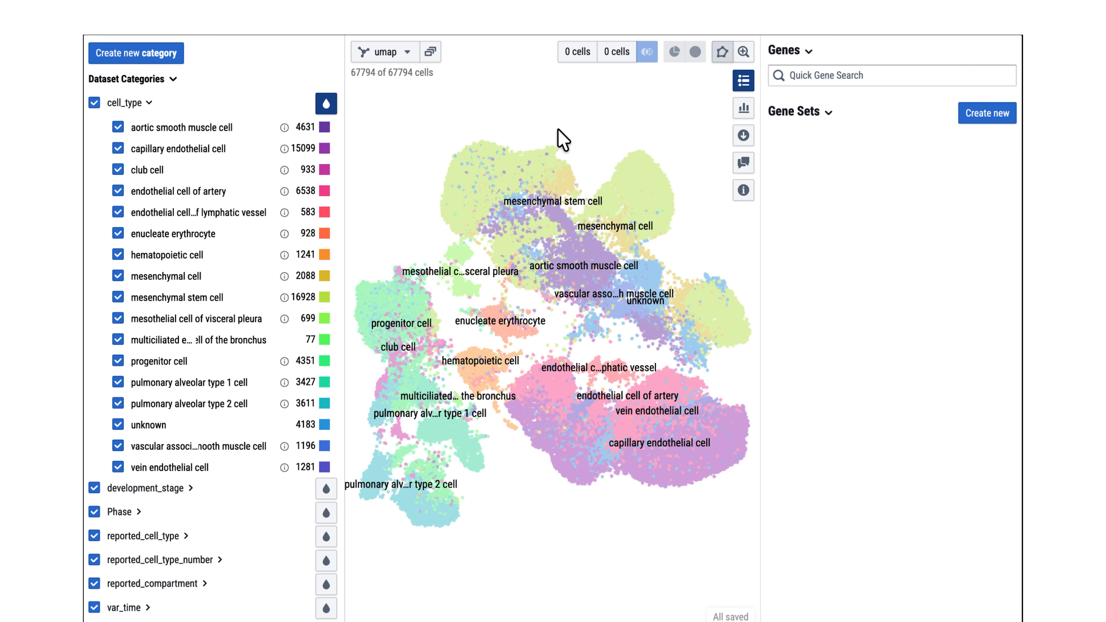
Step: Hide the plot labels, collapse the cell_type list and turn off colouring by cell_type
{"action": "left_click", "coordinate": [743, 83]}
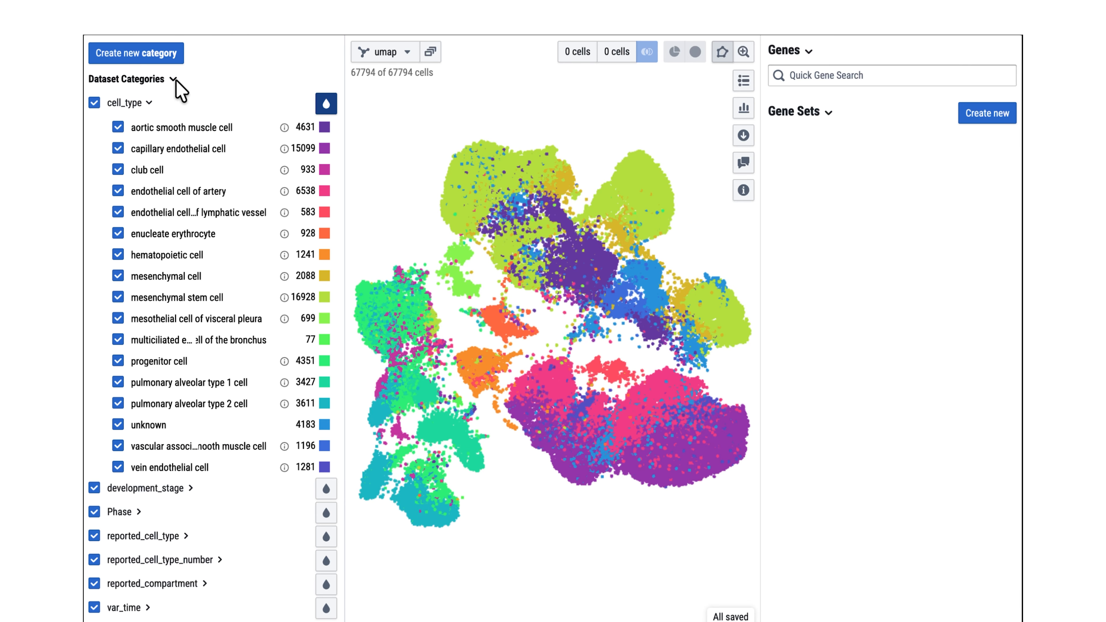
{"action": "left_click", "coordinate": [145, 104]}
{"action": "left_click", "coordinate": [328, 105]}
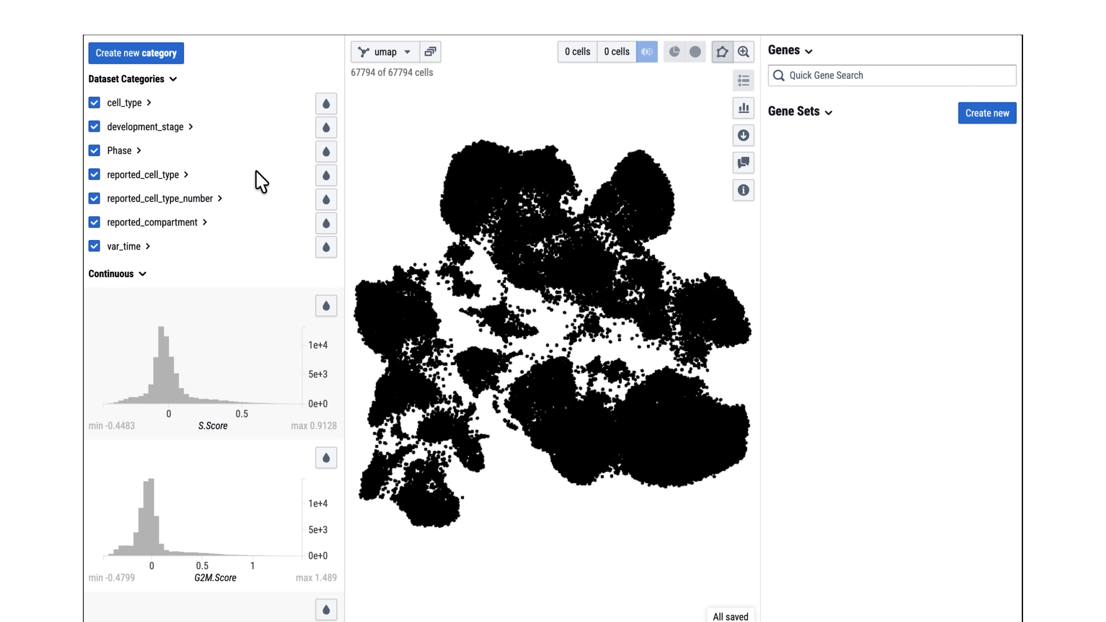
Step: Lasso-select the small cluster in the upper left of the embedding and create a new category named New_annotations
{"action": "mouse_move", "coordinate": [469, 300]}
{"action": "left_mouse_down"}
{"action": "mouse_move", "coordinate": [441, 305]}
{"action": "mouse_move", "coordinate": [472, 264]}
{"action": "mouse_move", "coordinate": [455, 305]}
{"action": "mouse_move", "coordinate": [465, 303]}
{"action": "left_mouse_up"}
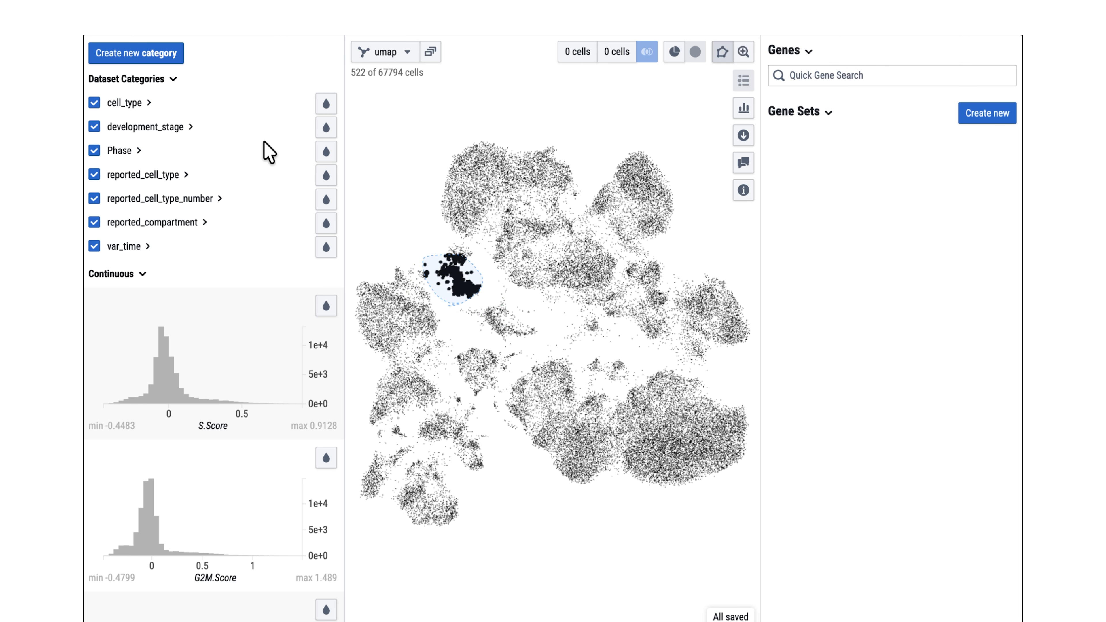
{"action": "left_click", "coordinate": [174, 57]}
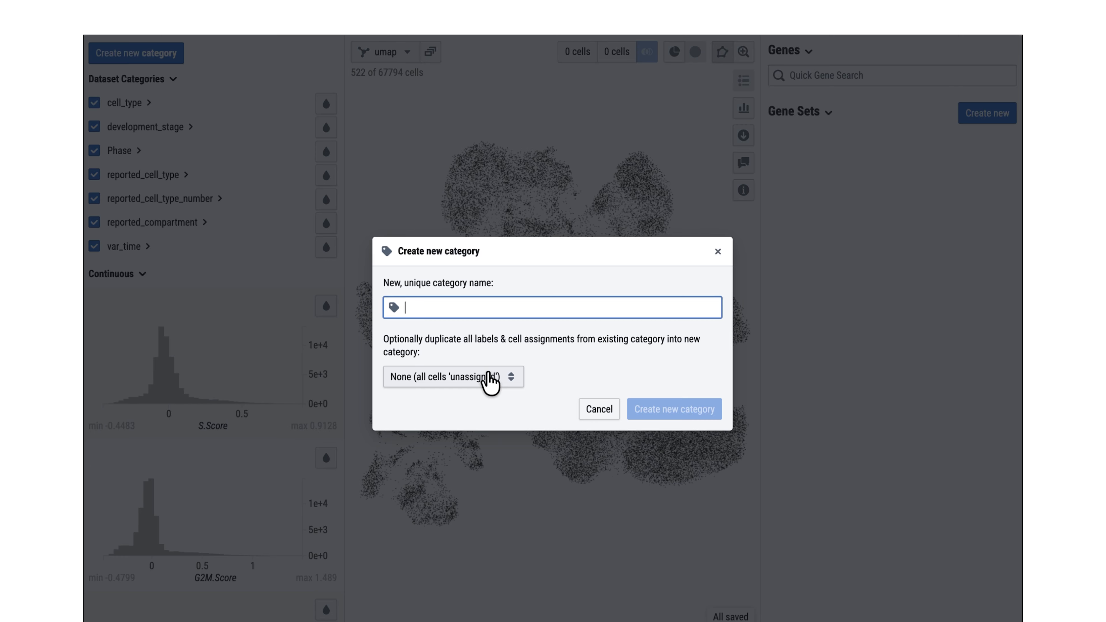
{"action": "type", "text": "New_annotations"}
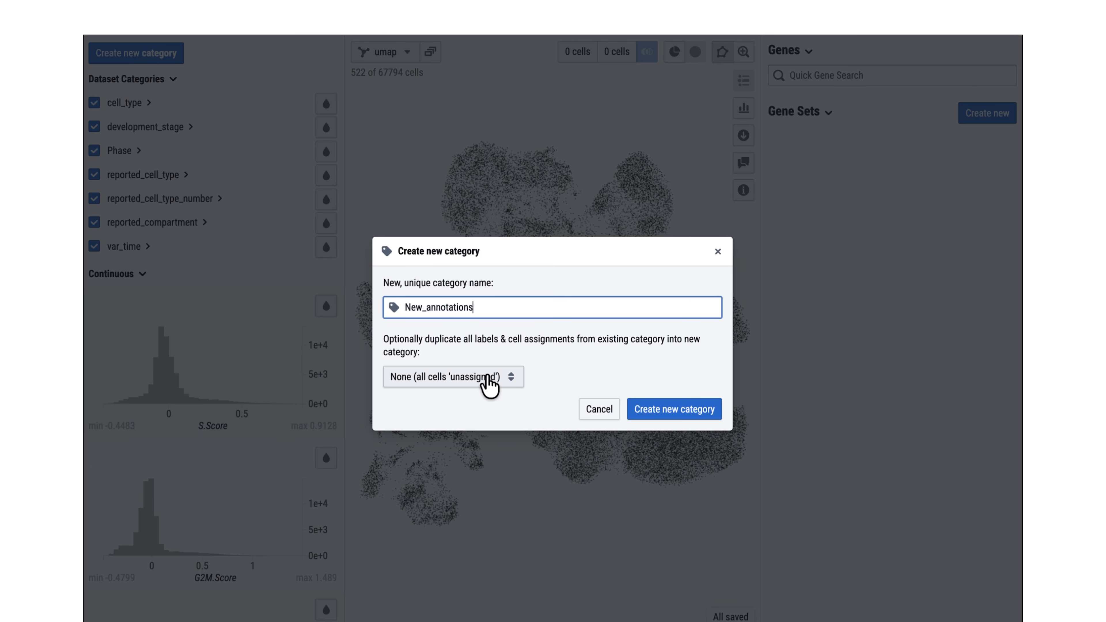
{"action": "left_click", "coordinate": [650, 416]}
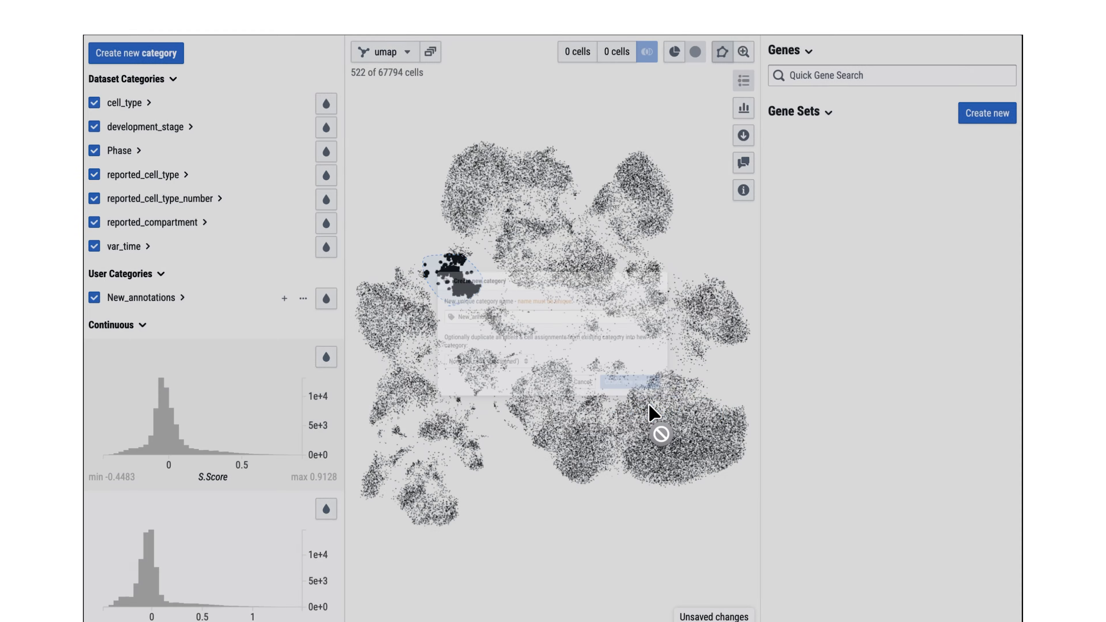
Step: Add the label B cell to New_annotations from the suggestions and assign the selected cells to it
{"action": "left_click", "coordinate": [284, 298]}
{"action": "left_click", "coordinate": [502, 345]}
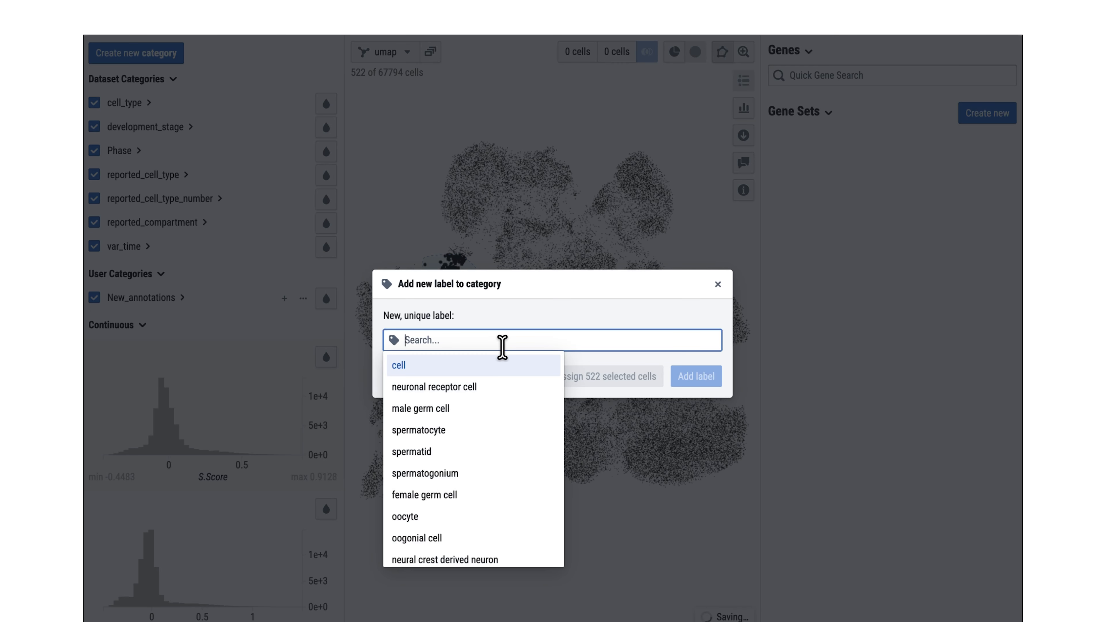
{"action": "scroll", "coordinate": [501, 414], "scroll_direction": "down", "scroll_amount": 5}
{"action": "scroll", "coordinate": [460, 421], "scroll_direction": "up", "scroll_amount": 5}
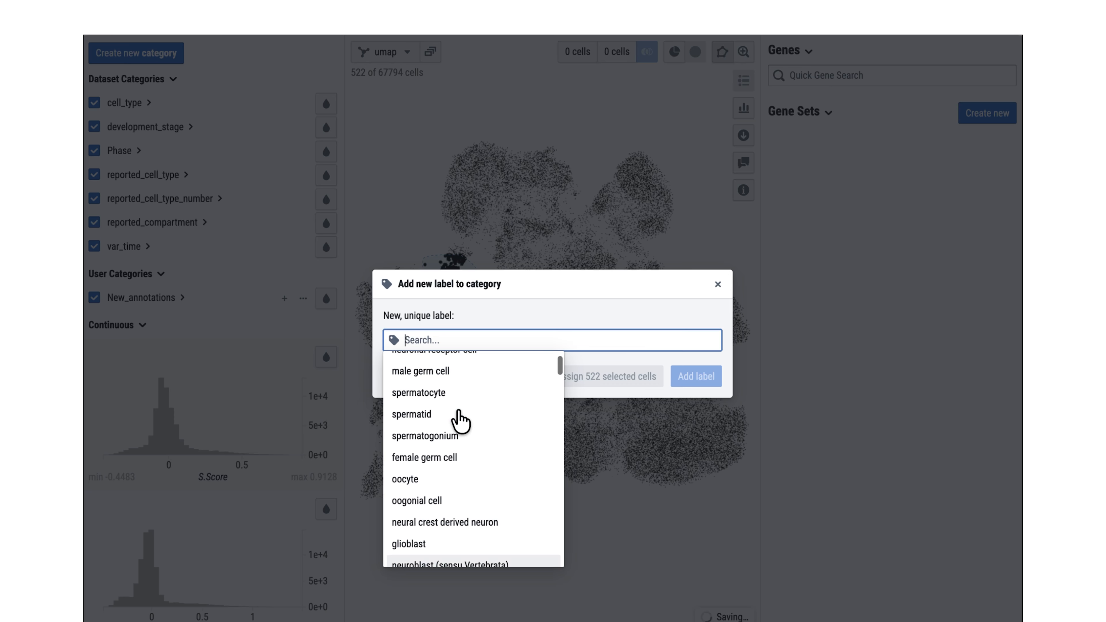
{"action": "type", "text": "B cell"}
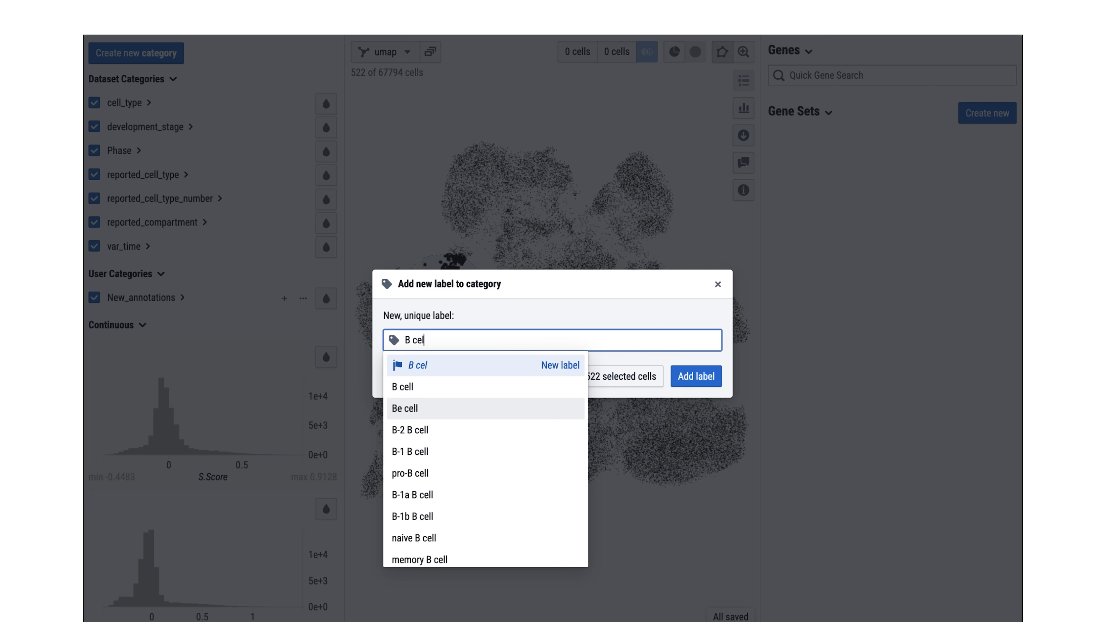
{"action": "left_click", "coordinate": [441, 386]}
{"action": "left_click", "coordinate": [622, 378]}
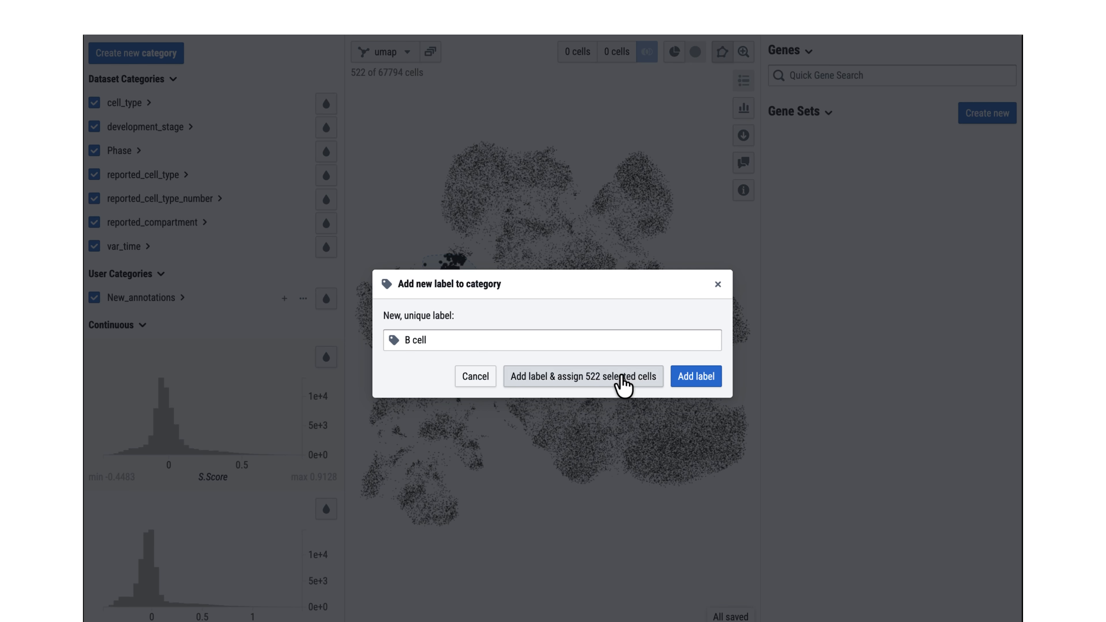
Step: Expand New_annotations, reload the explorer, and review the B cell assignment on the embedding
{"action": "left_click", "coordinate": [182, 297]}
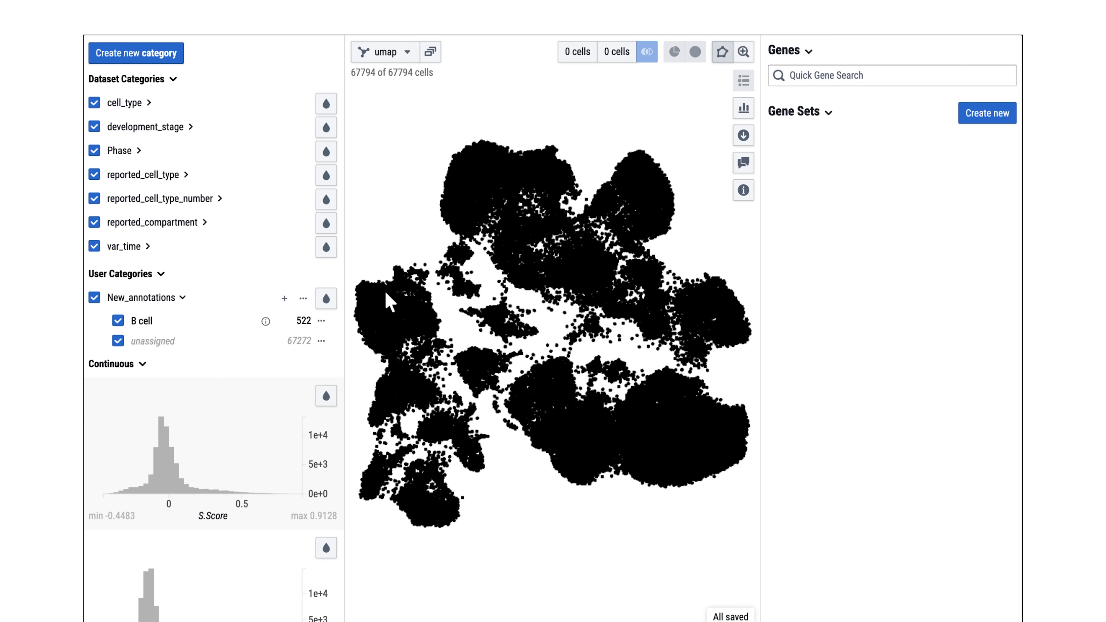
{"action": "key", "text": "super+r"}
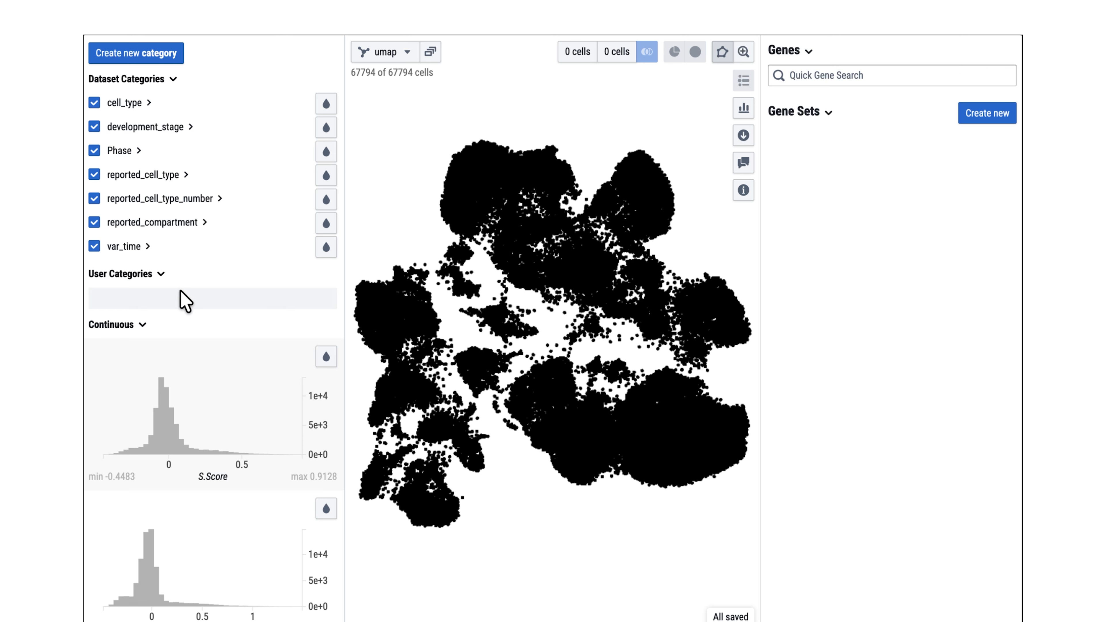
{"action": "left_click", "coordinate": [169, 299]}
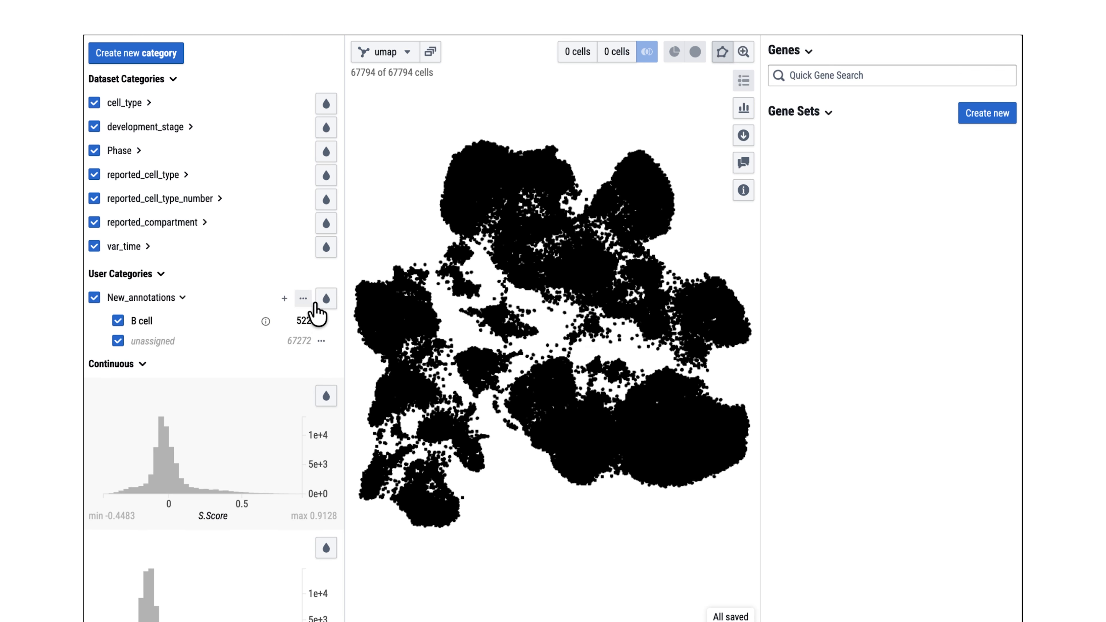
{"action": "mouse_move", "coordinate": [309, 300]}
{"action": "left_click_drag", "start_coordinate": [323, 302], "coordinate": [287, 323]}
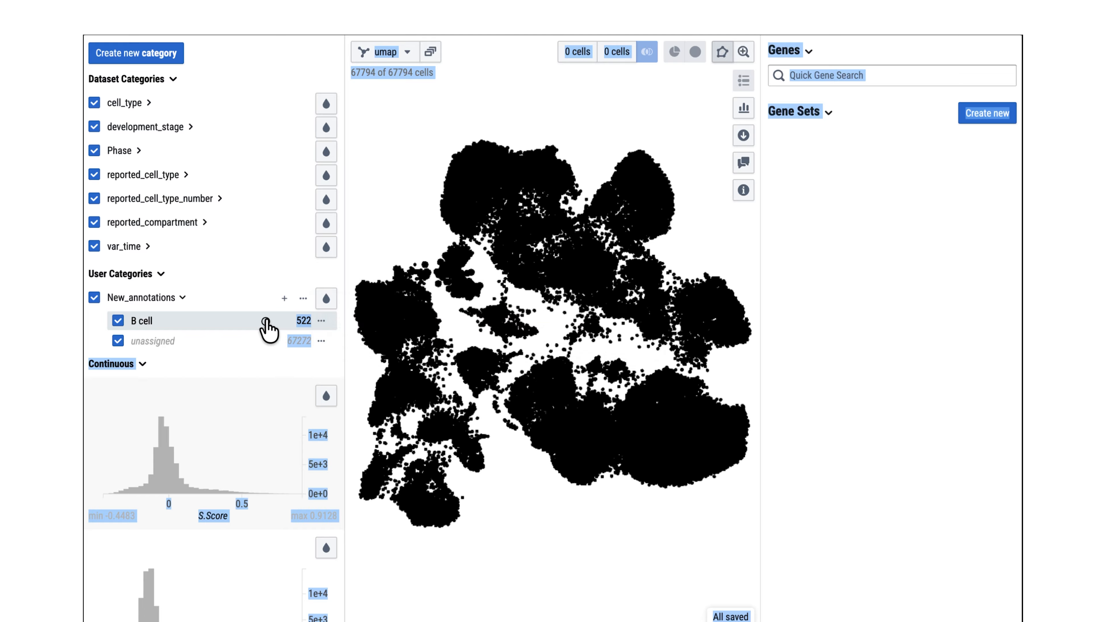
{"action": "mouse_move", "coordinate": [324, 324]}
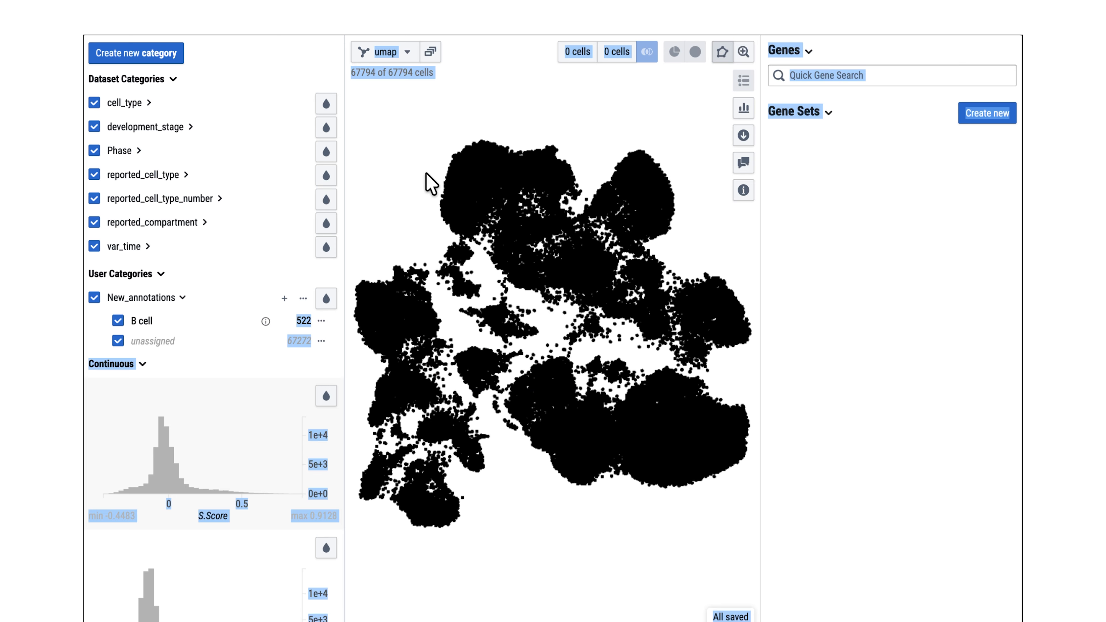
{"action": "mouse_move", "coordinate": [433, 181]}
{"action": "left_mouse_down"}
{"action": "mouse_move", "coordinate": [488, 185]}
{"action": "mouse_move", "coordinate": [460, 219]}
{"action": "left_mouse_up"}
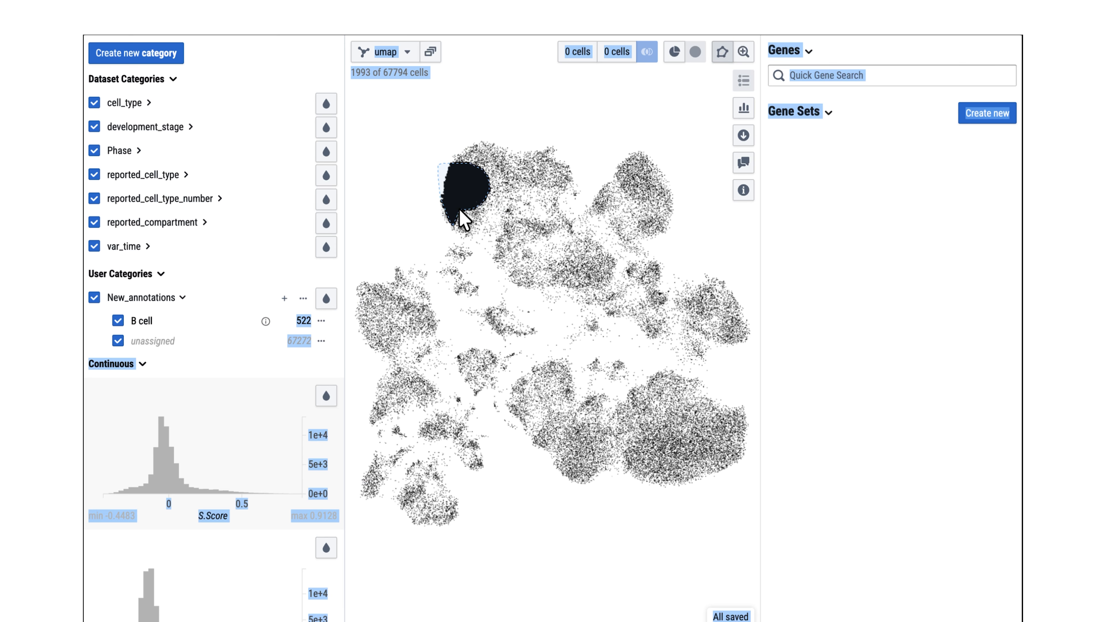
{"action": "left_click", "coordinate": [468, 252]}
Step: Create a new category cell_type_refined that duplicates the labels and assignments of cell_type
{"action": "left_click", "coordinate": [171, 61]}
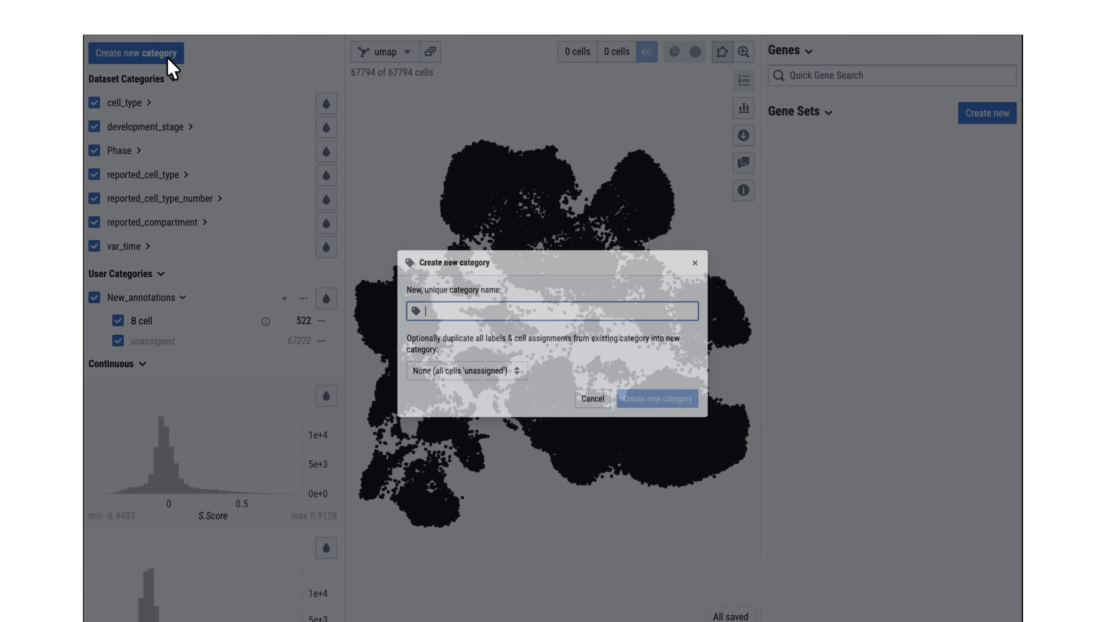
{"action": "left_click", "coordinate": [436, 377]}
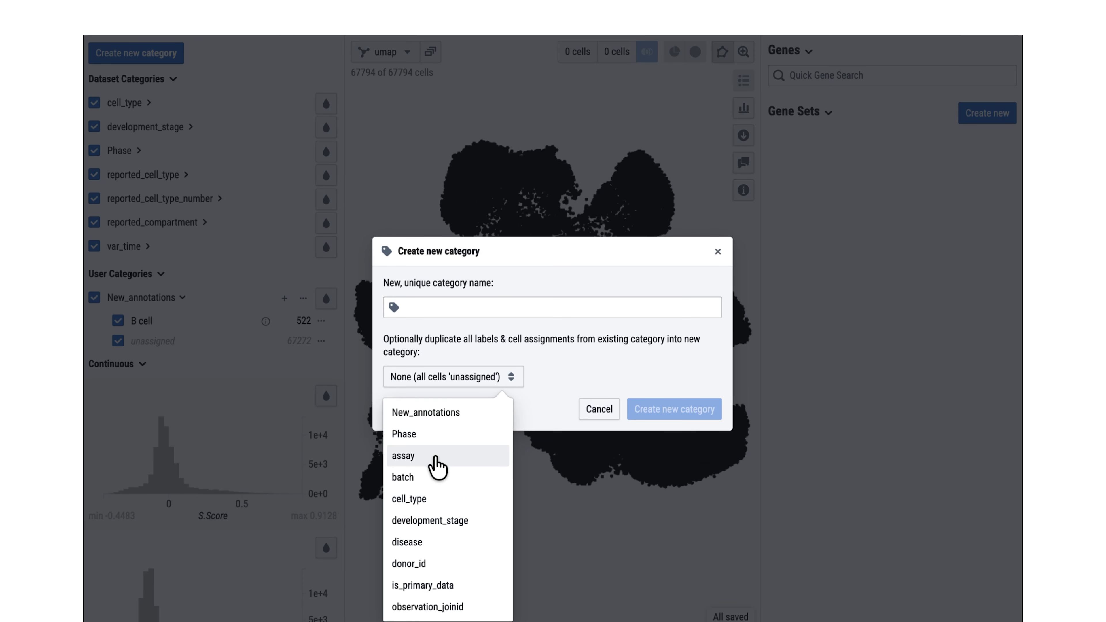
{"action": "left_click", "coordinate": [439, 496]}
{"action": "left_click", "coordinate": [478, 310]}
{"action": "type", "text": "cell"}
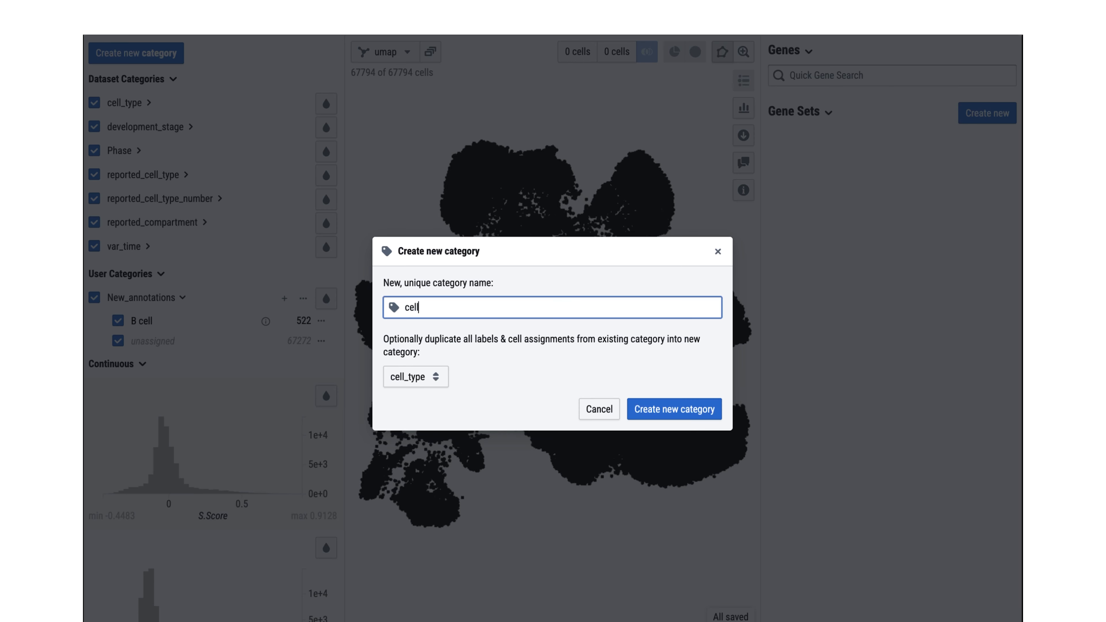
{"action": "type", "text": "_type_refined"}
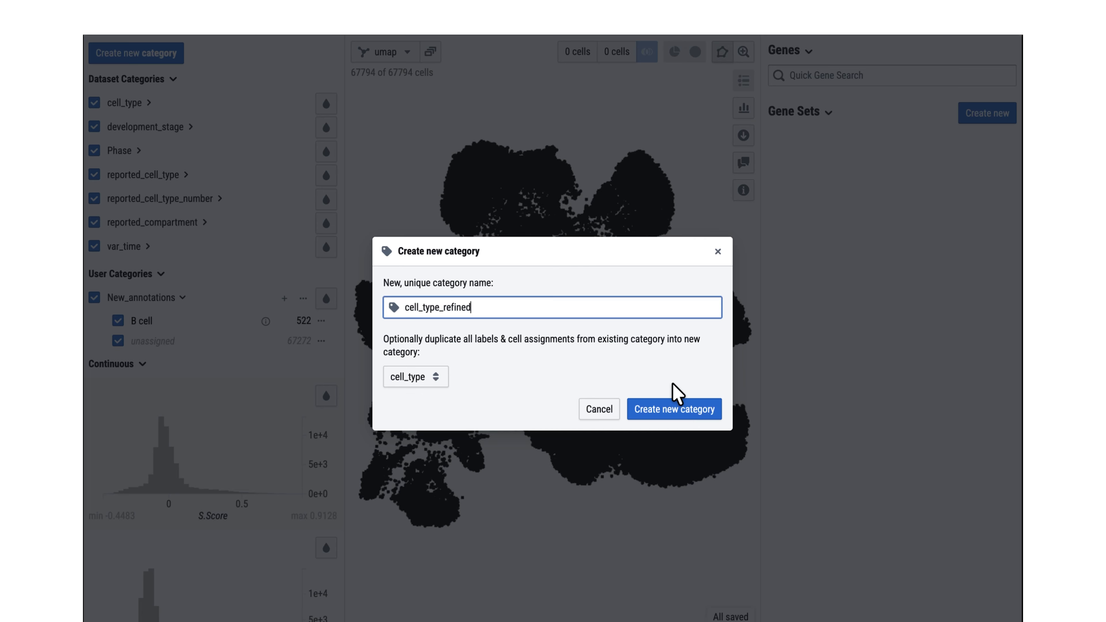
{"action": "left_click", "coordinate": [673, 409]}
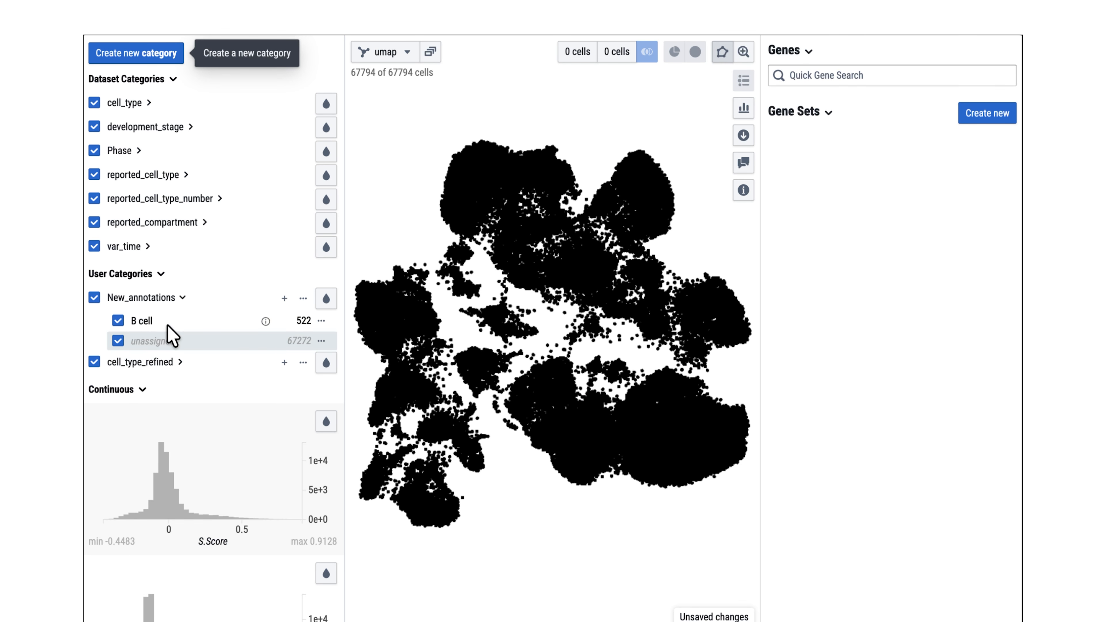
Step: Rename the club cell label in cell_type_refined to club-like cell of the urethral epithelium
{"action": "left_click", "coordinate": [161, 298]}
{"action": "left_click", "coordinate": [168, 322]}
{"action": "scroll", "coordinate": [213, 331], "scroll_direction": "down", "scroll_amount": 2}
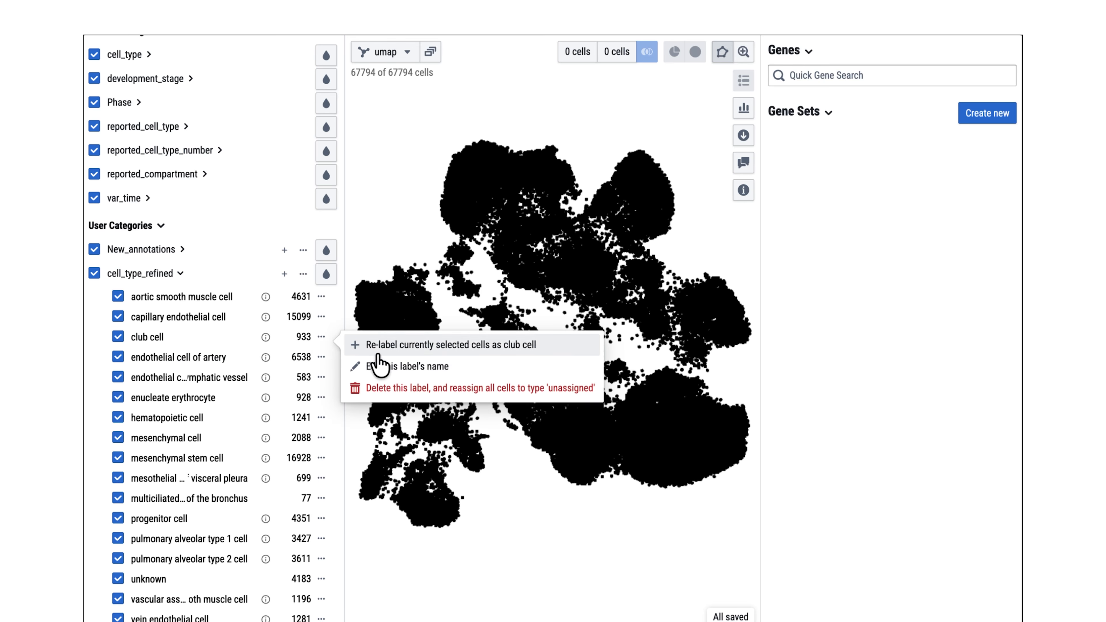
{"action": "left_click", "coordinate": [370, 366]}
{"action": "left_click", "coordinate": [418, 342]}
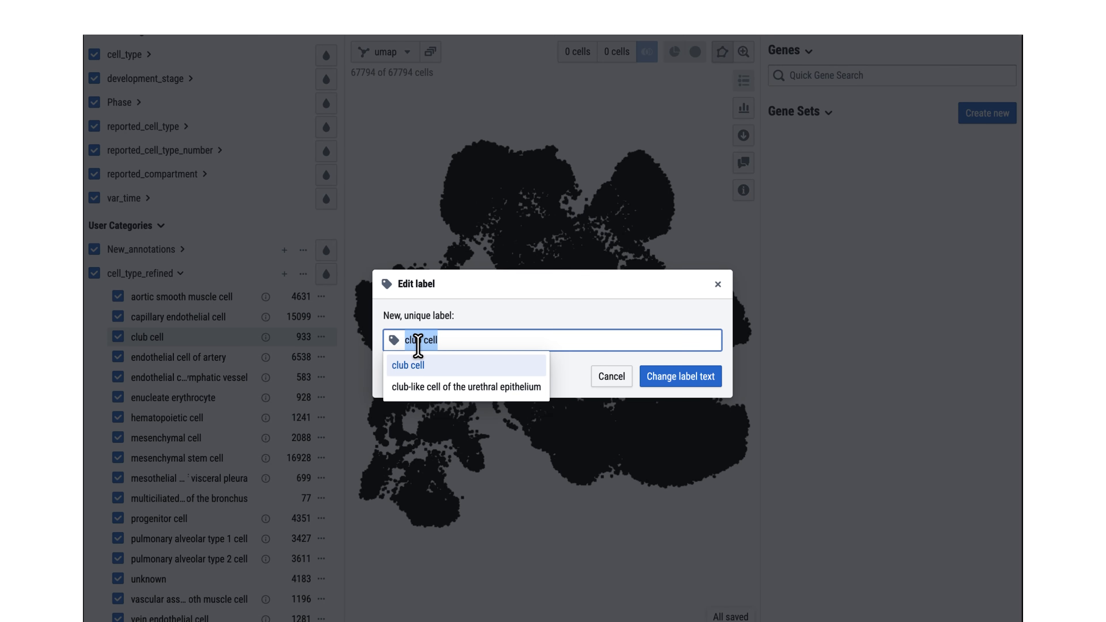
{"action": "left_click", "coordinate": [441, 386]}
{"action": "left_click", "coordinate": [654, 377]}
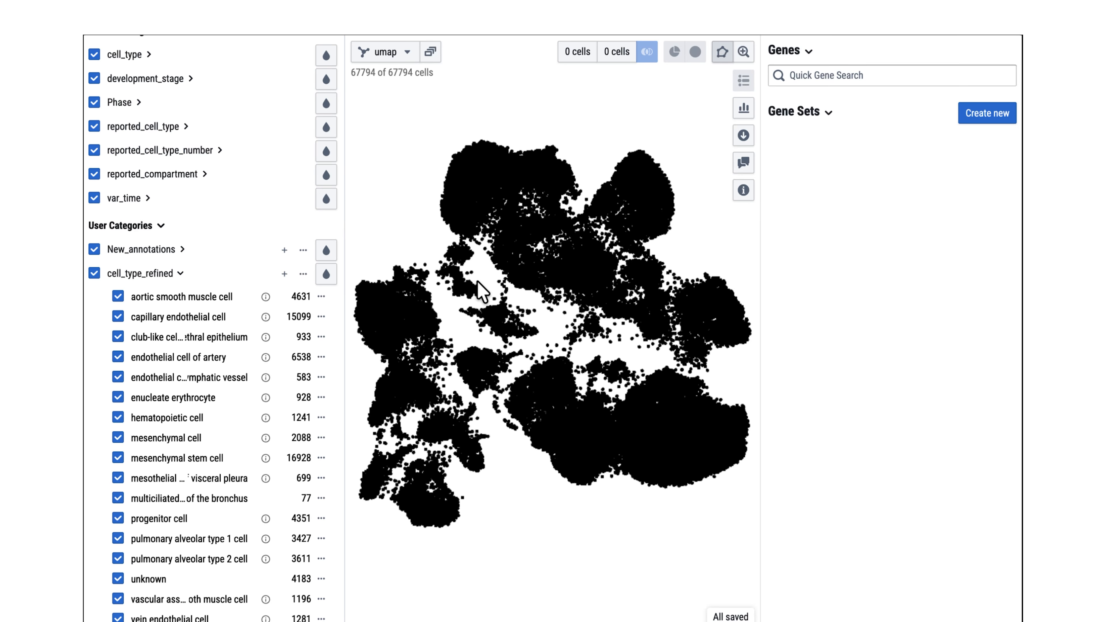
Step: Lasso-select two neighbouring cell groups as populations 1 and 2 and compute differential expression between them
{"action": "mouse_move", "coordinate": [477, 279]}
{"action": "left_mouse_down"}
{"action": "mouse_move", "coordinate": [441, 286]}
{"action": "mouse_move", "coordinate": [487, 296]}
{"action": "mouse_move", "coordinate": [439, 286]}
{"action": "left_mouse_up"}
{"action": "left_click", "coordinate": [576, 54]}
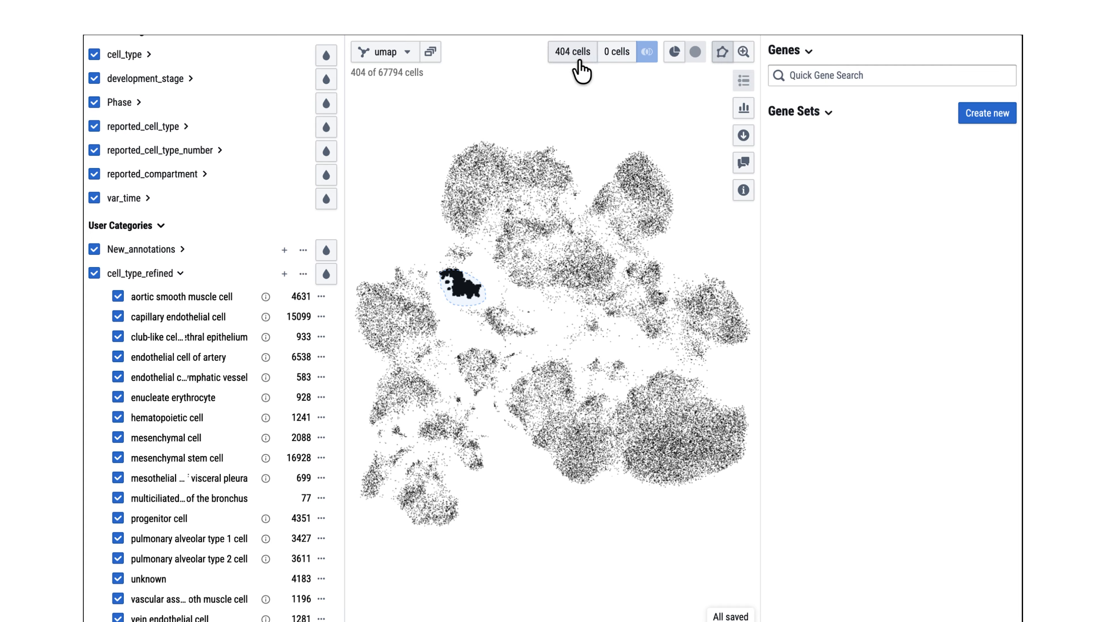
{"action": "mouse_move", "coordinate": [444, 243]}
{"action": "left_mouse_down"}
{"action": "mouse_move", "coordinate": [439, 254]}
{"action": "mouse_move", "coordinate": [477, 252]}
{"action": "mouse_move", "coordinate": [448, 242]}
{"action": "left_mouse_up"}
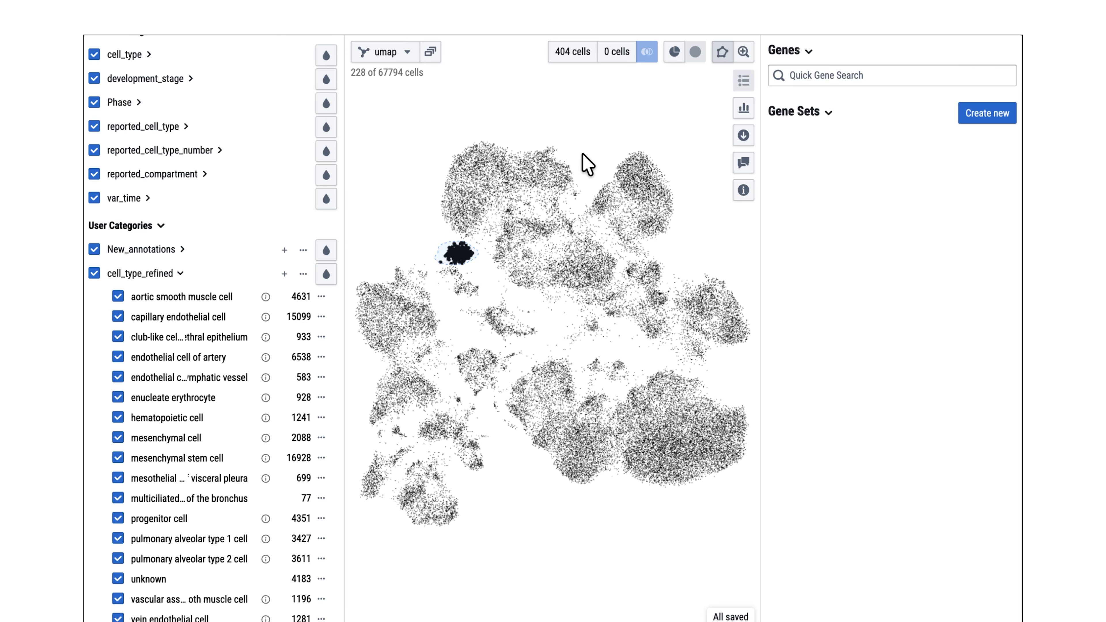
{"action": "left_click", "coordinate": [616, 52]}
{"action": "left_click", "coordinate": [647, 51]}
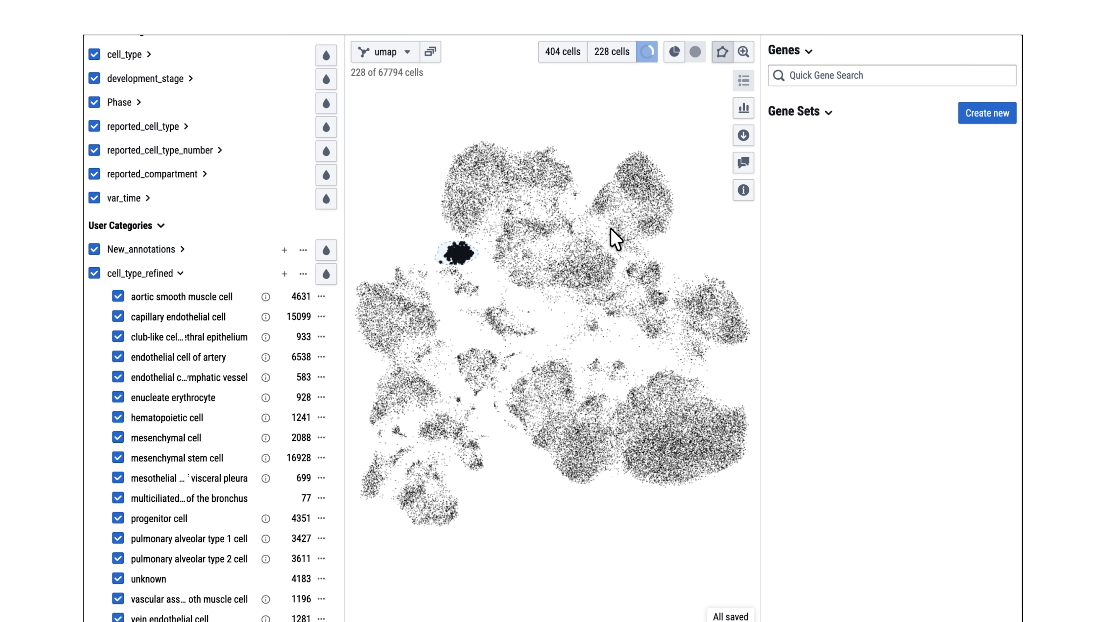
Step: Open the CELL x AI assistant and ask it to Color by cell_type
{"action": "left_click", "coordinate": [745, 164]}
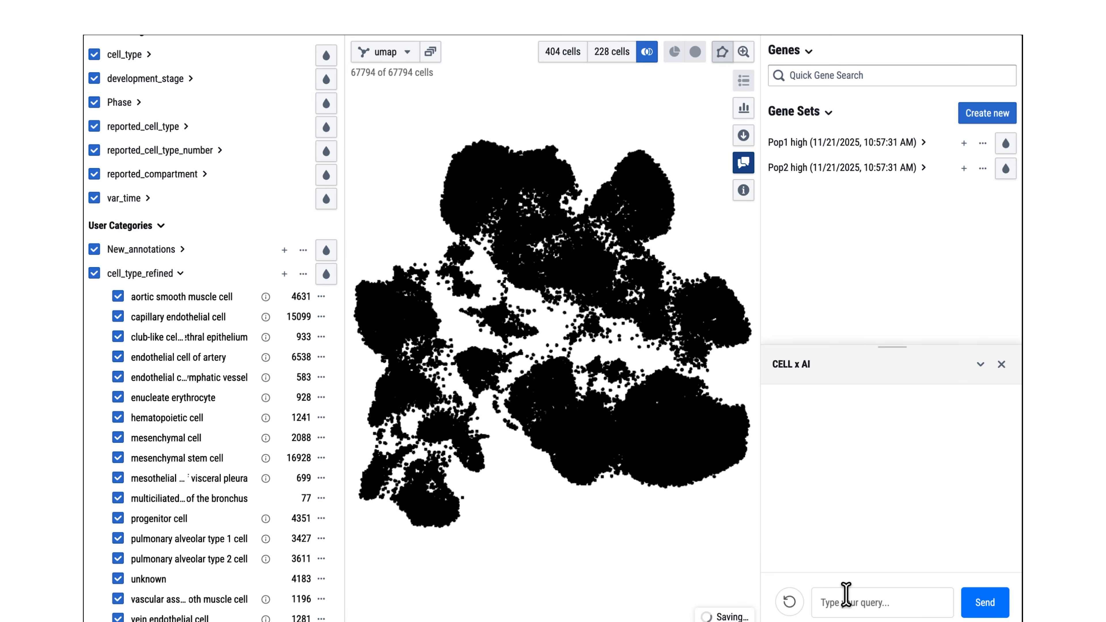
{"action": "left_click", "coordinate": [845, 594]}
{"action": "type", "text": "Color by cell_type"}
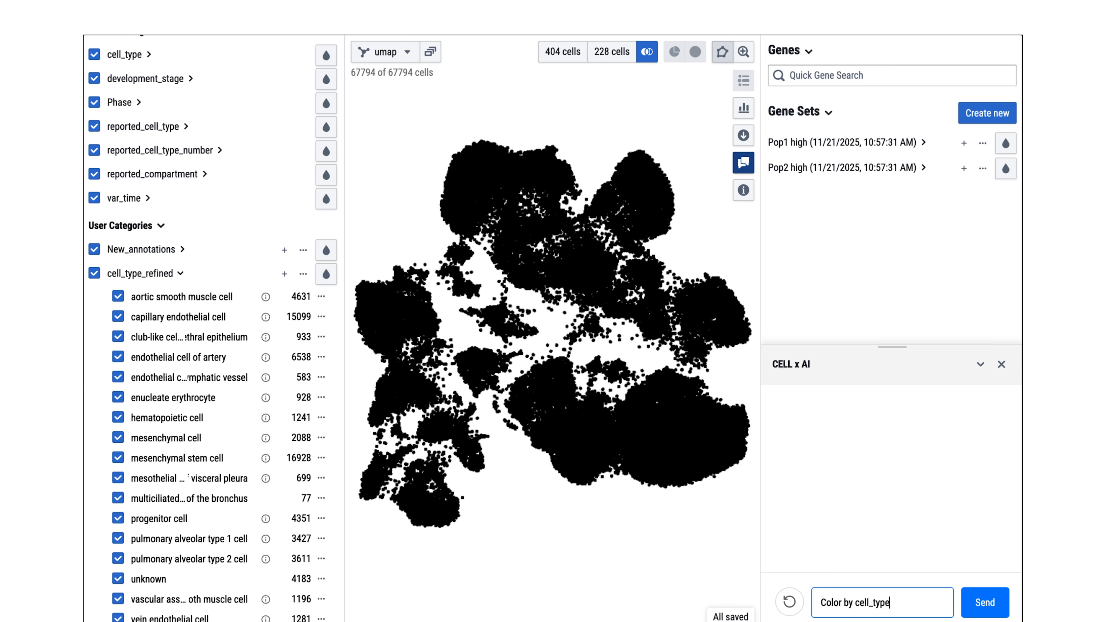
{"action": "key", "text": "Return"}
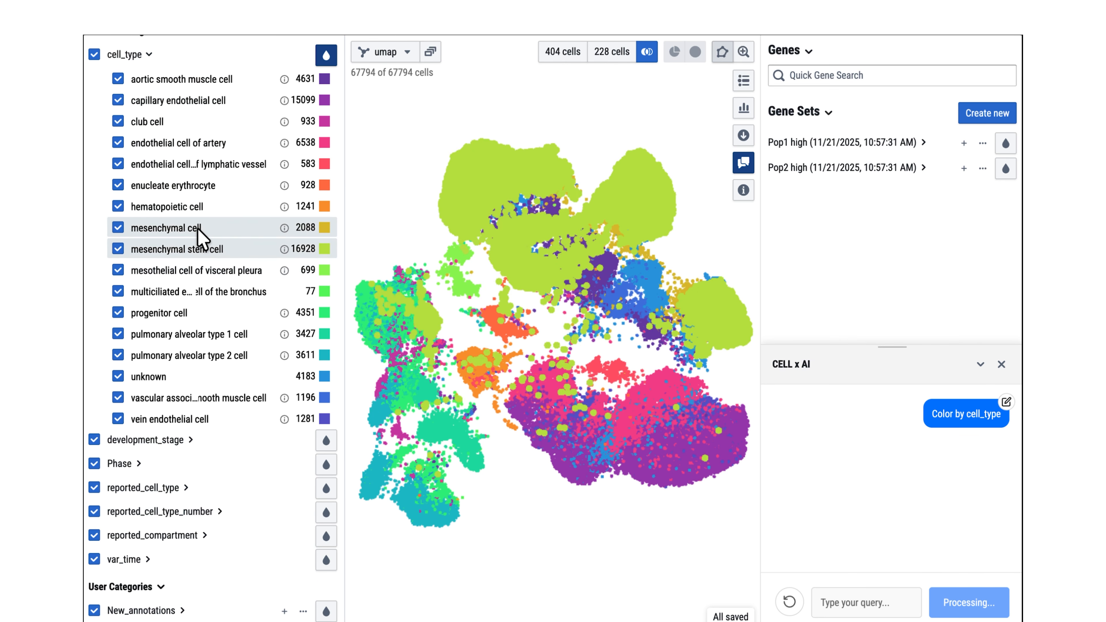
{"action": "scroll", "coordinate": [197, 160], "scroll_direction": "up", "scroll_amount": 2}
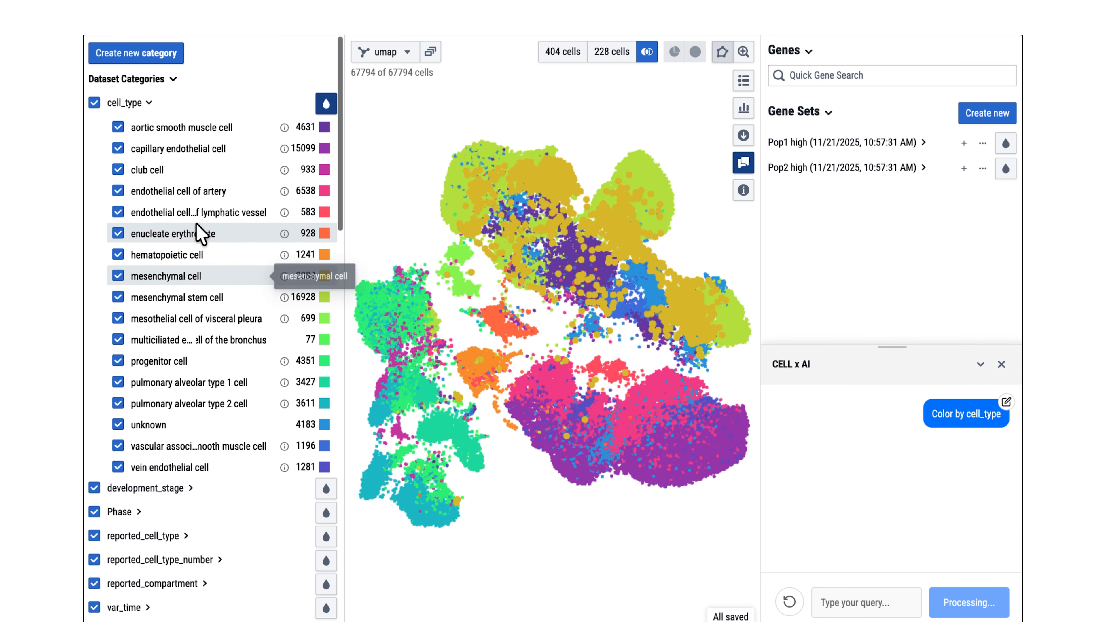
Step: Ask the AI assistant to Select hematopoietic cells
{"action": "left_click", "coordinate": [848, 601]}
{"action": "type", "text": "Select hematopoietic cells"}
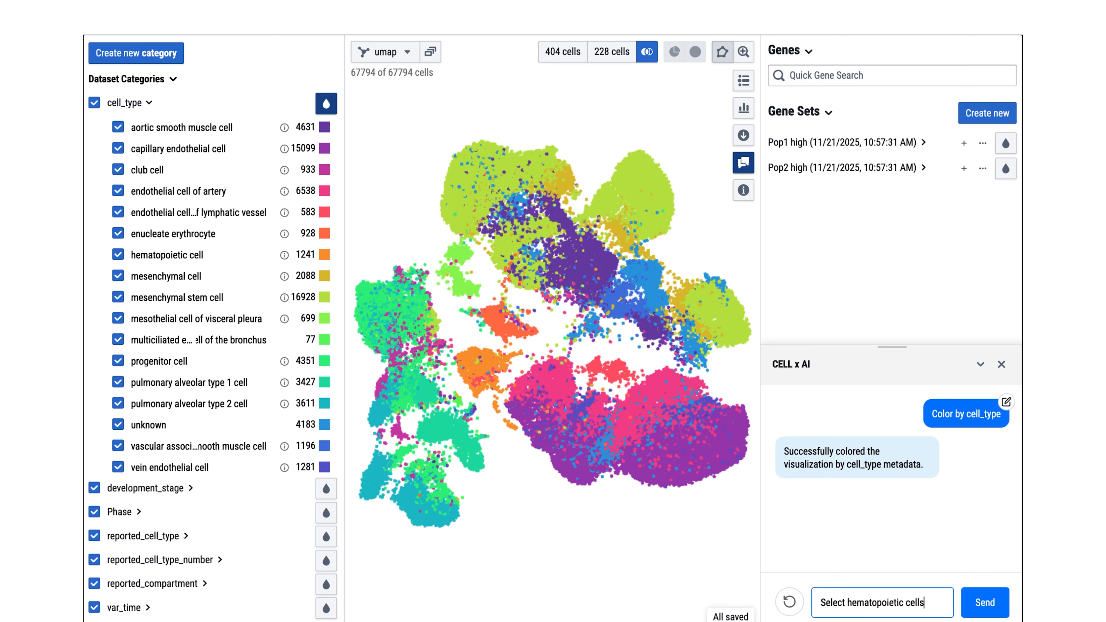
{"action": "key", "text": "Return"}
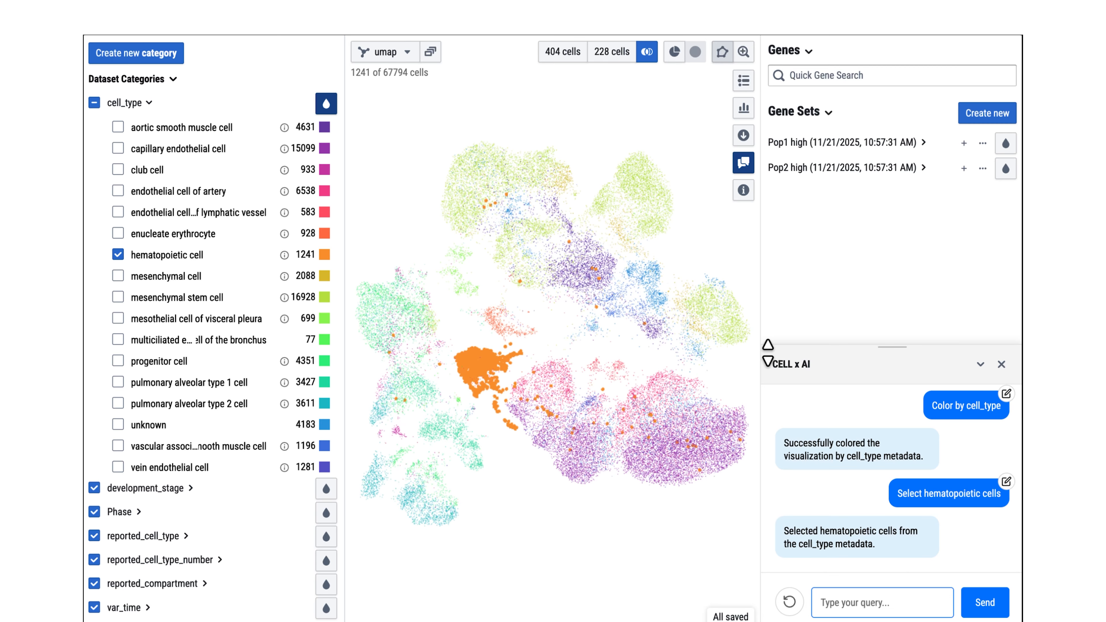
Step: Expand the Pop1 high gene set and collapse the AI assistant panel to view its genes
{"action": "left_click", "coordinate": [826, 146]}
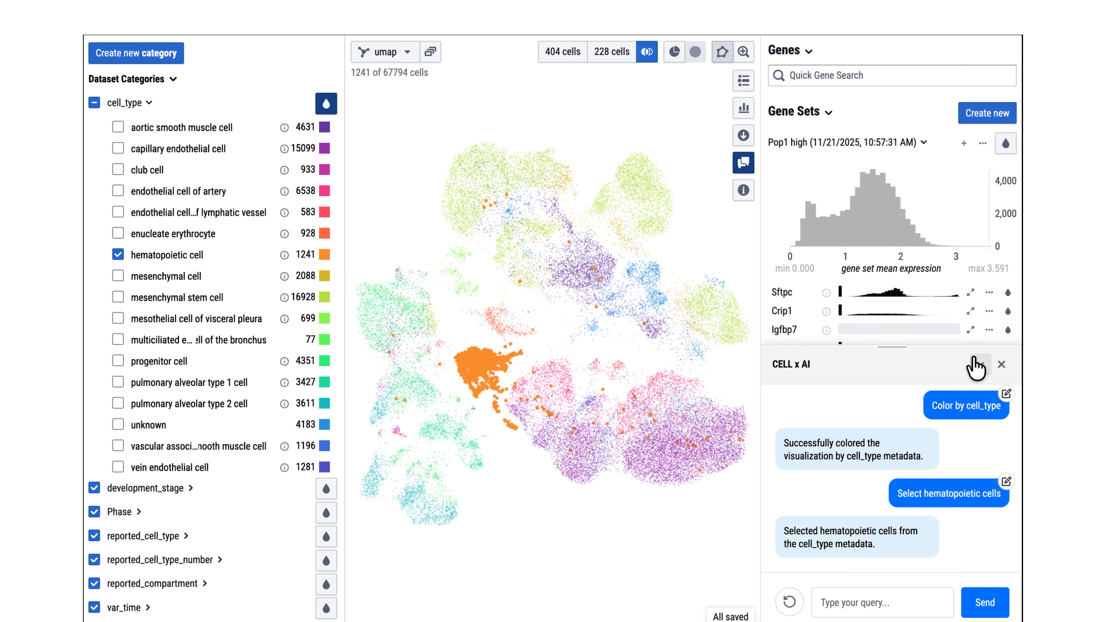
{"action": "left_click", "coordinate": [980, 365]}
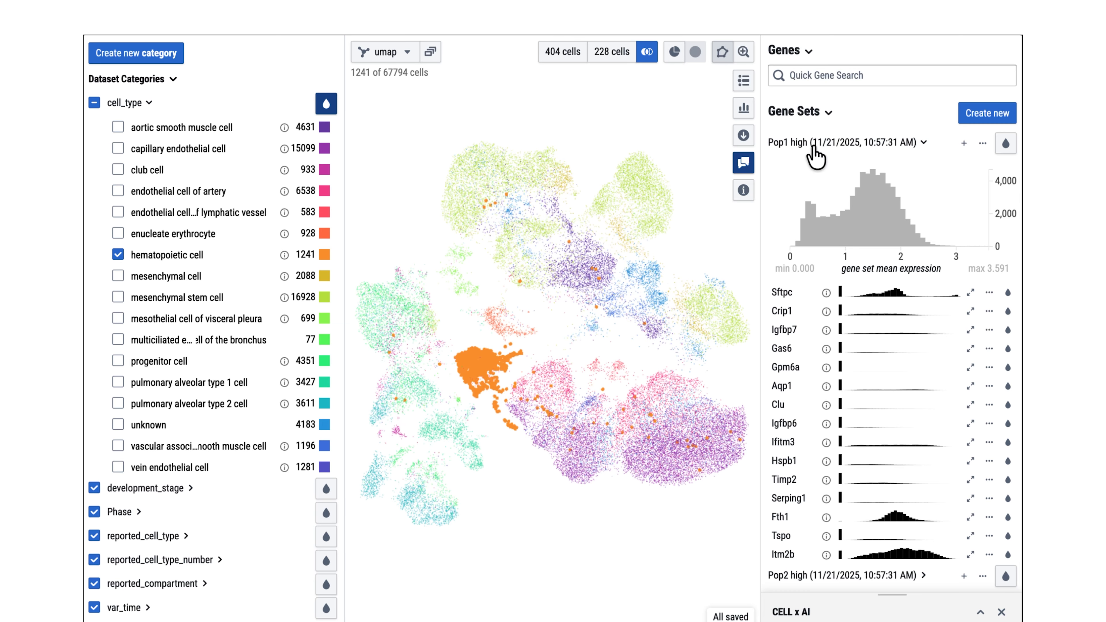
Step: Color the embedding by the Pop1 high and Pop2 high gene set scores with all cell_type categories shown
{"action": "left_click", "coordinate": [1003, 145]}
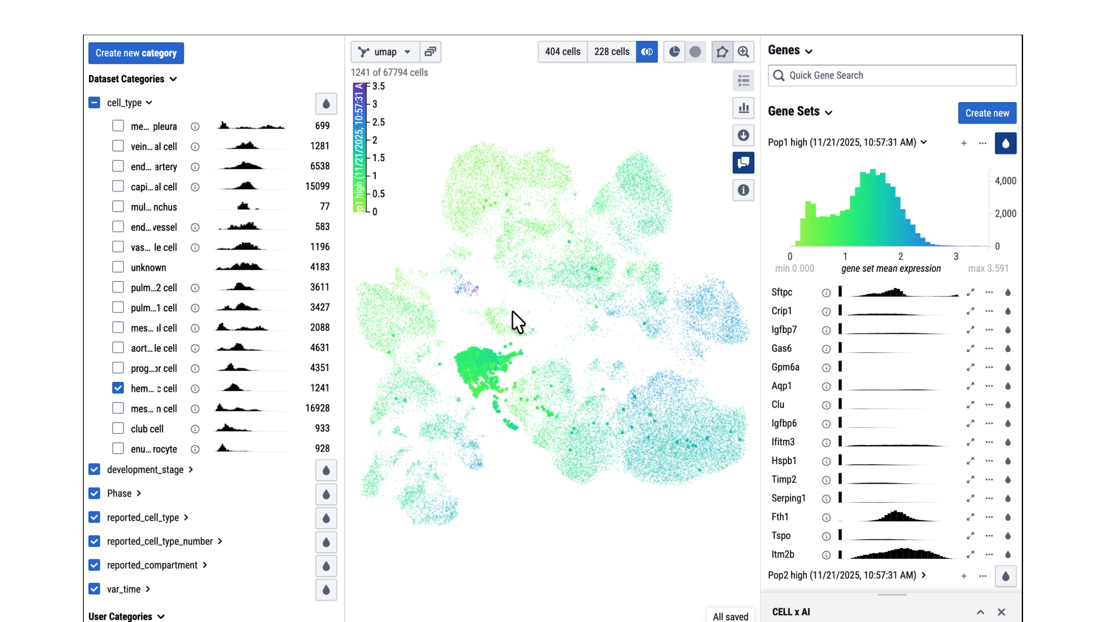
{"action": "left_click", "coordinate": [95, 103]}
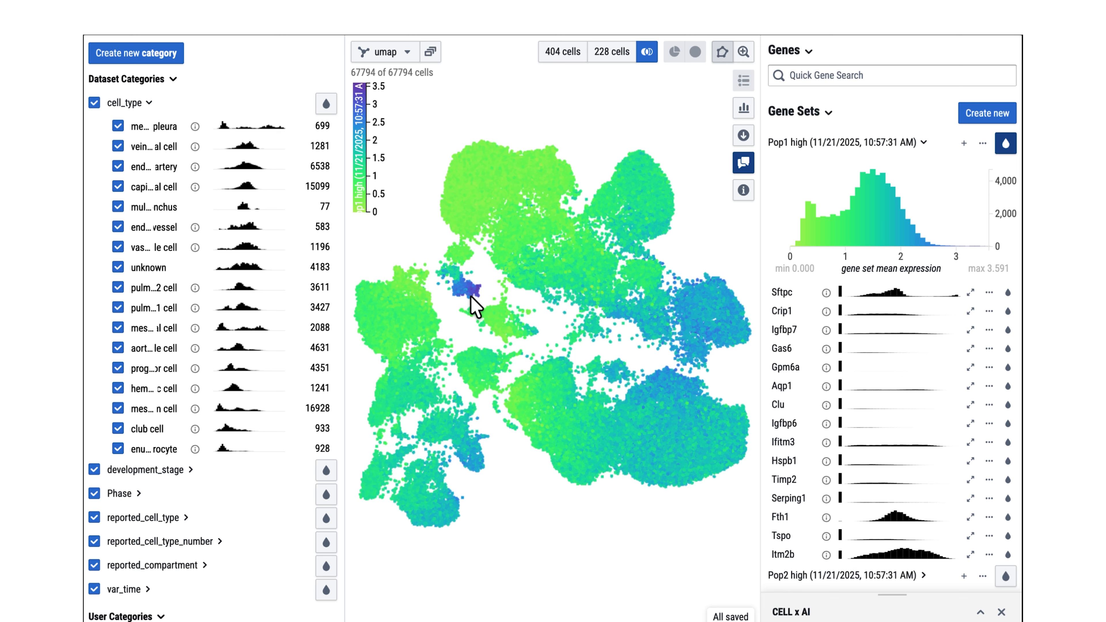
{"action": "left_click", "coordinate": [841, 147]}
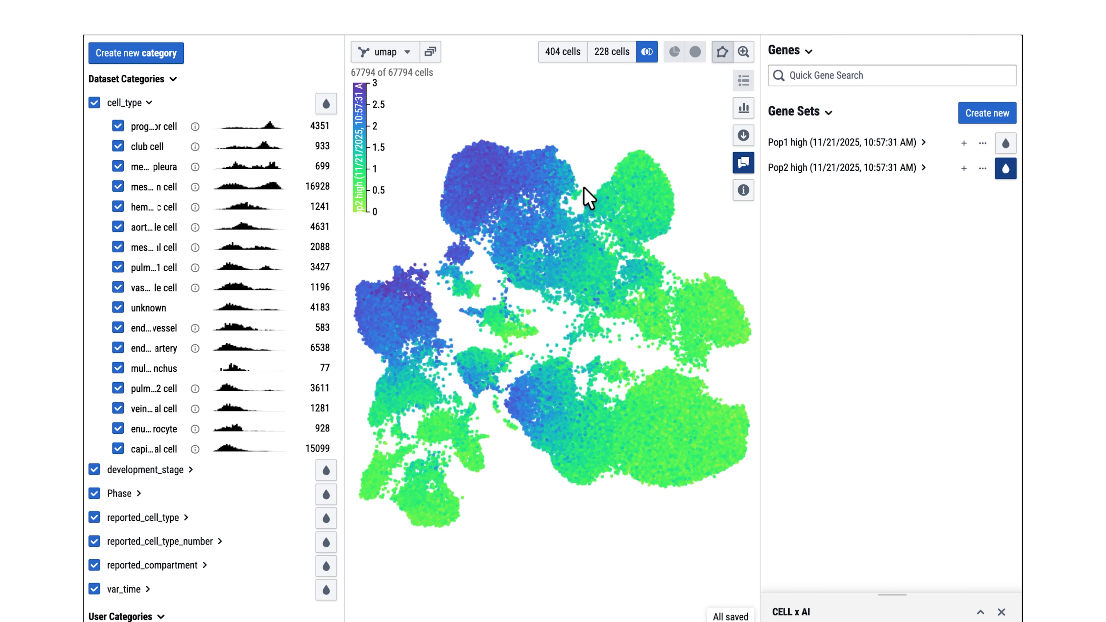
{"action": "key", "text": "super+r"}
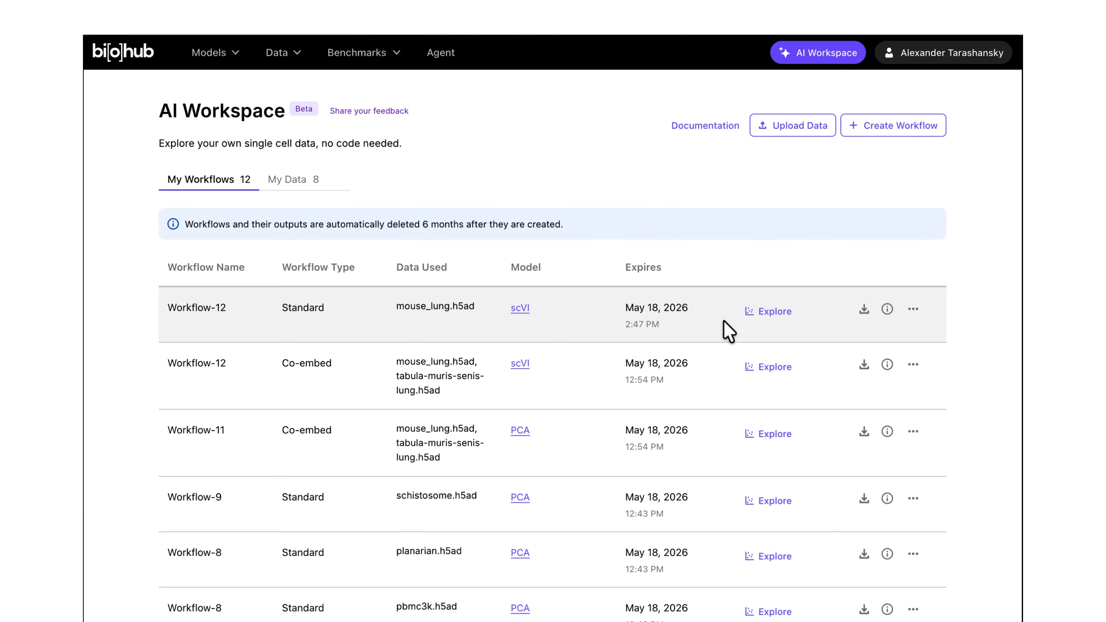
{"action": "left_click", "coordinate": [913, 309]}
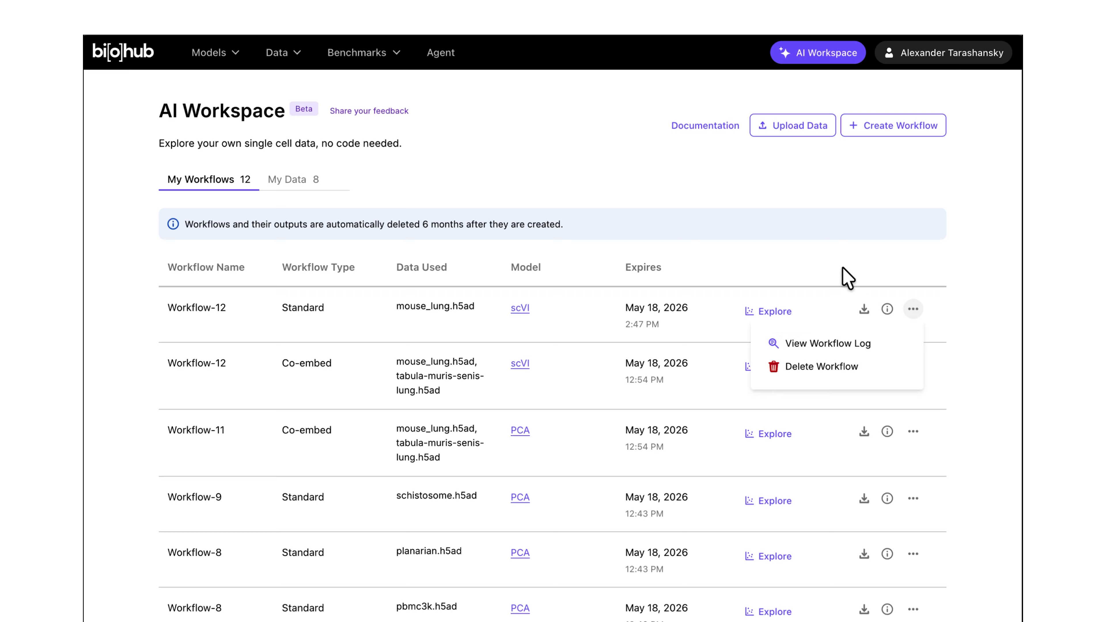
{"action": "left_click", "coordinate": [846, 258]}
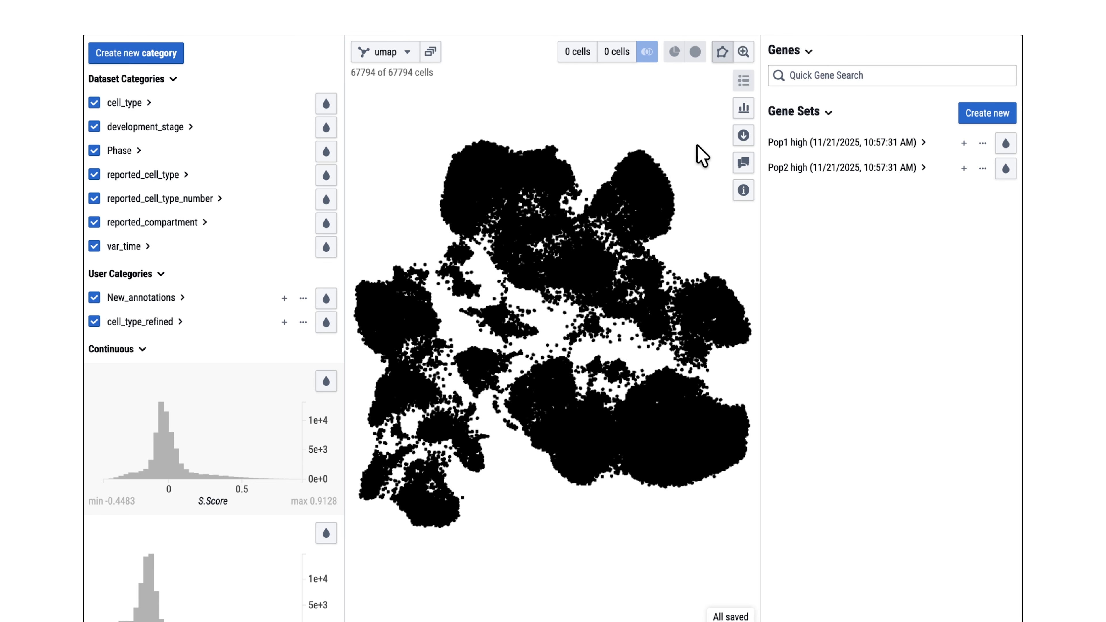
Step: Download the categories and label annotations as a CSV file
{"action": "left_click", "coordinate": [743, 135]}
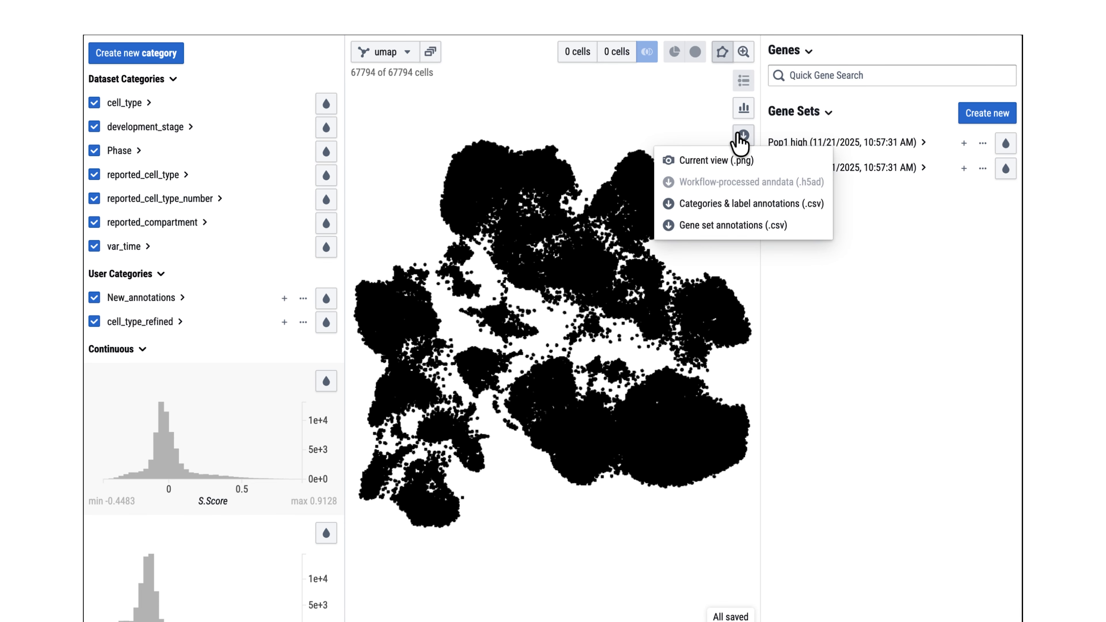
{"action": "left_click", "coordinate": [711, 205]}
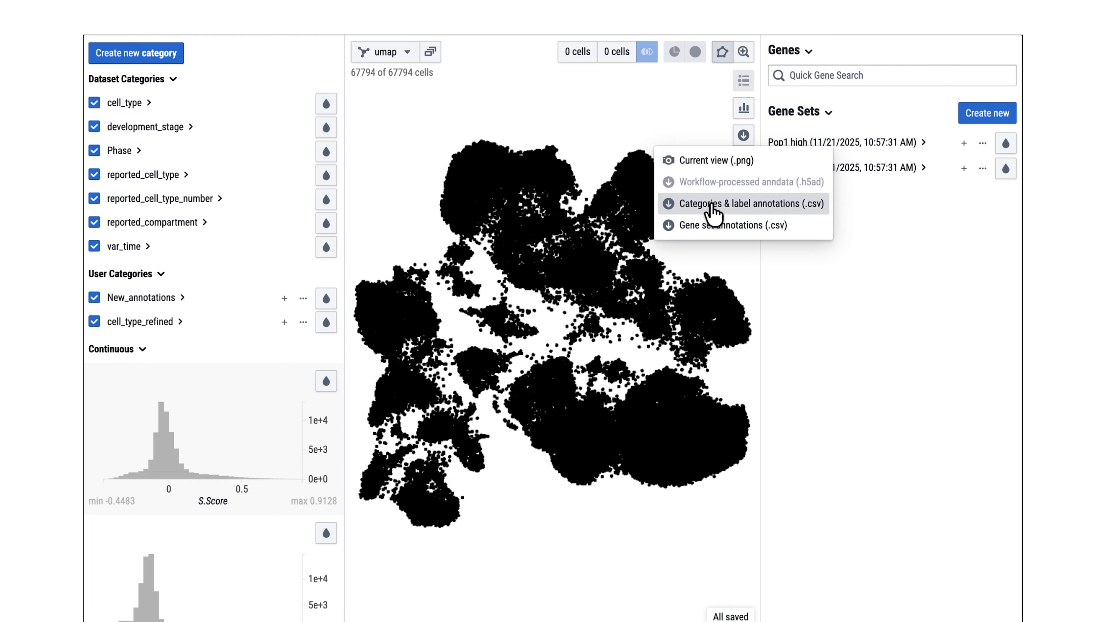